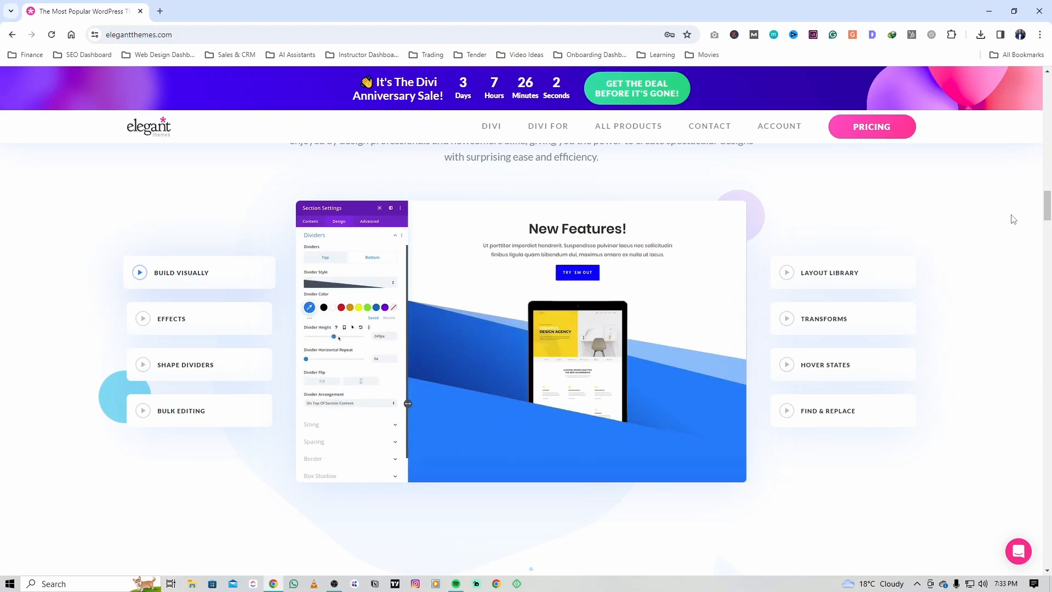
scroll(1013, 220, down, 9)
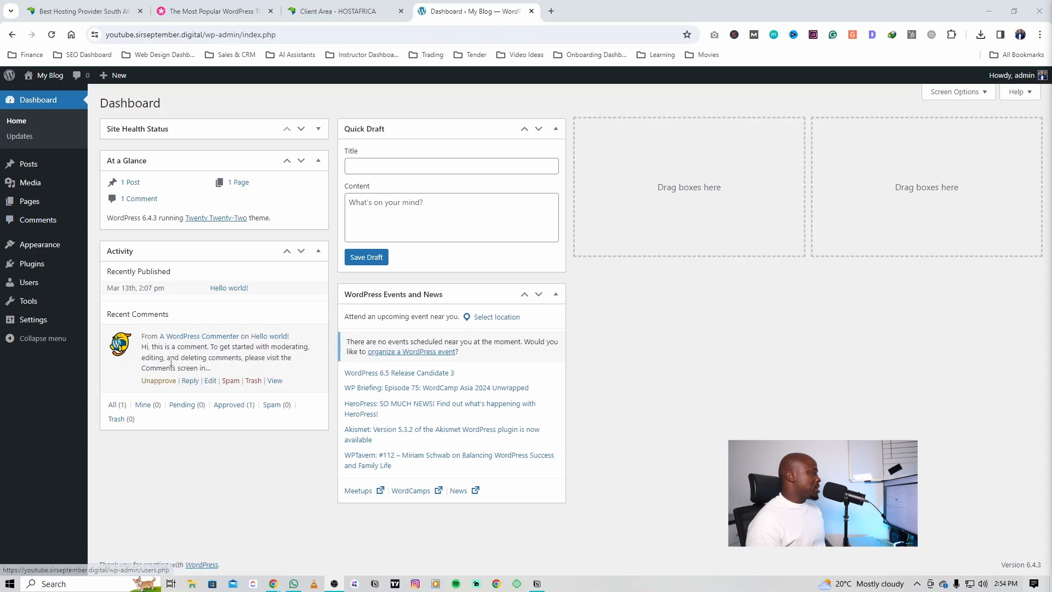
Step: View the live blog's front page under its current theme and open the list of installed themes
mouse_move(46, 88)
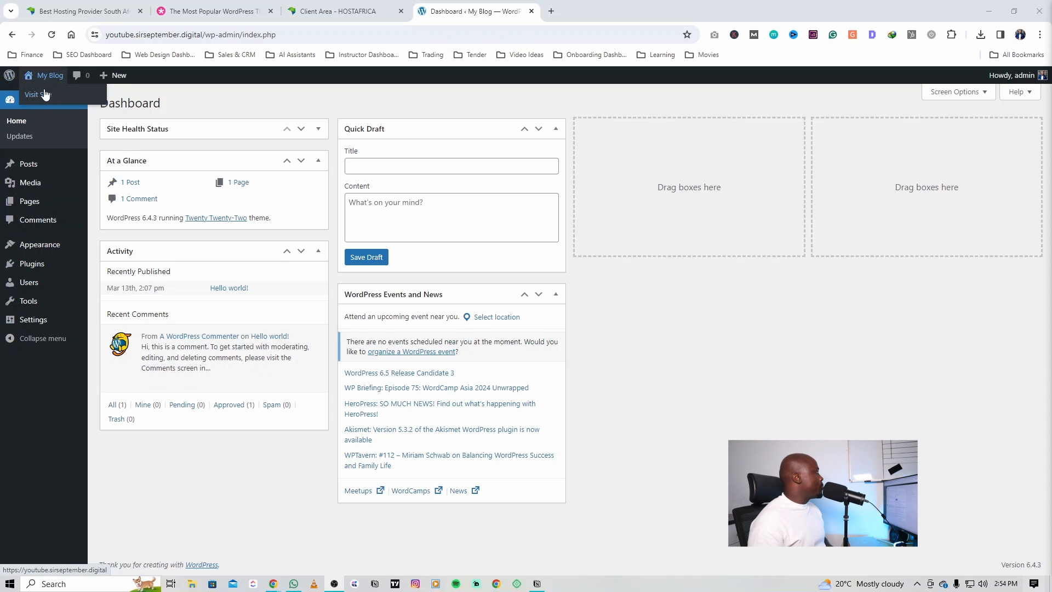
click(45, 92)
click(44, 88)
mouse_move(41, 244)
click(110, 250)
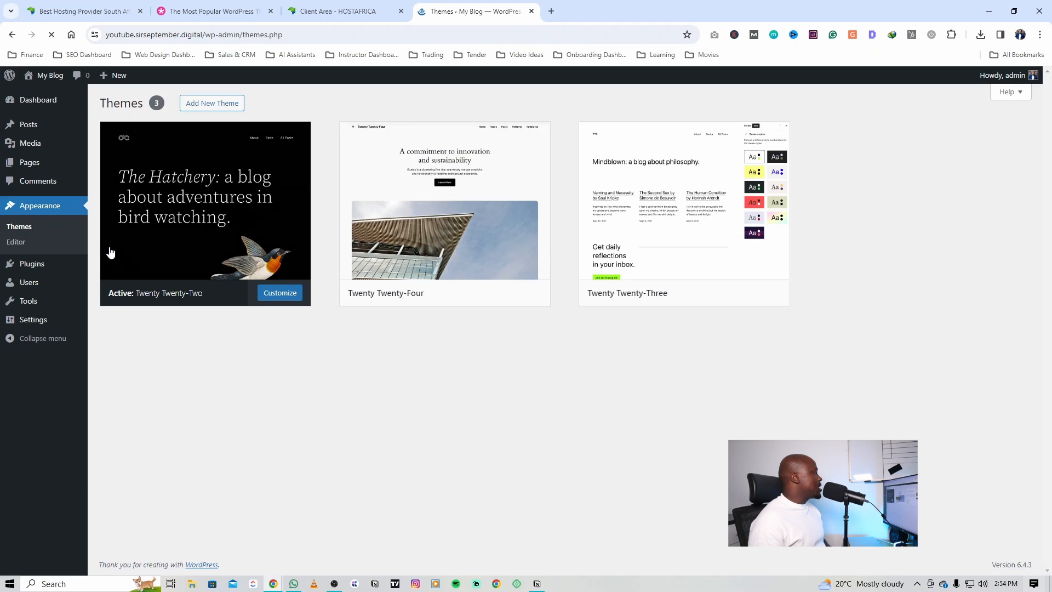
mouse_move(46, 85)
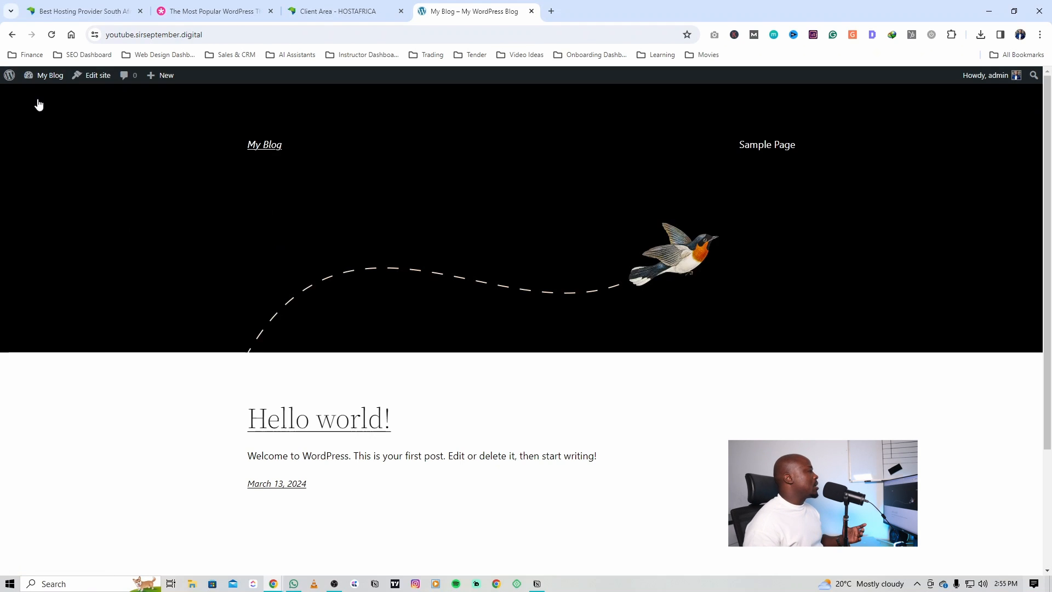
scroll(271, 294, down, 3)
scroll(120, 258, up, 3)
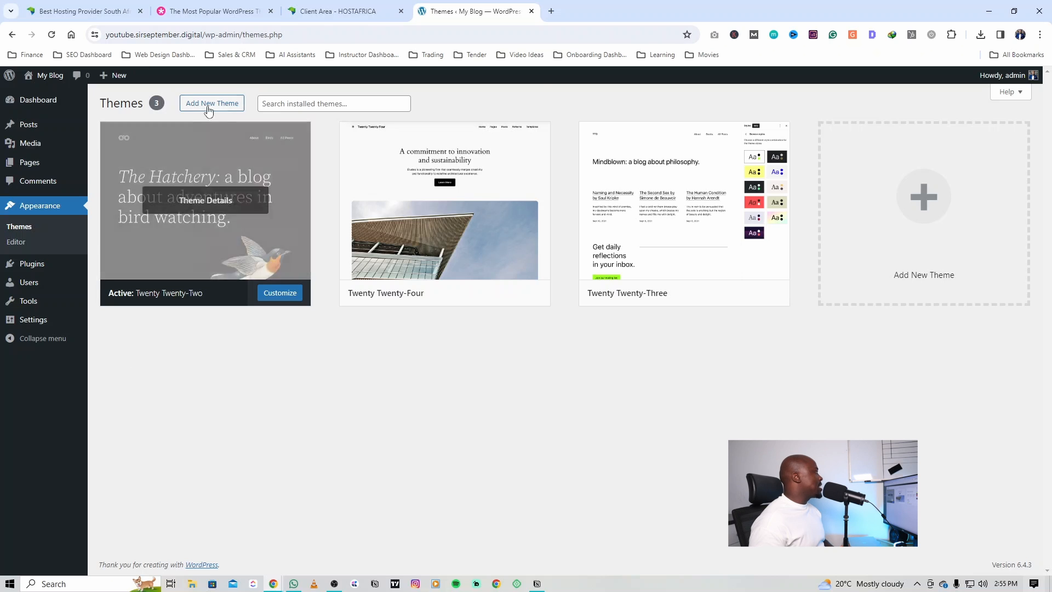
Step: View the Divi pricing plans on the Elegant Themes website and return to the WordPress admin
click(214, 11)
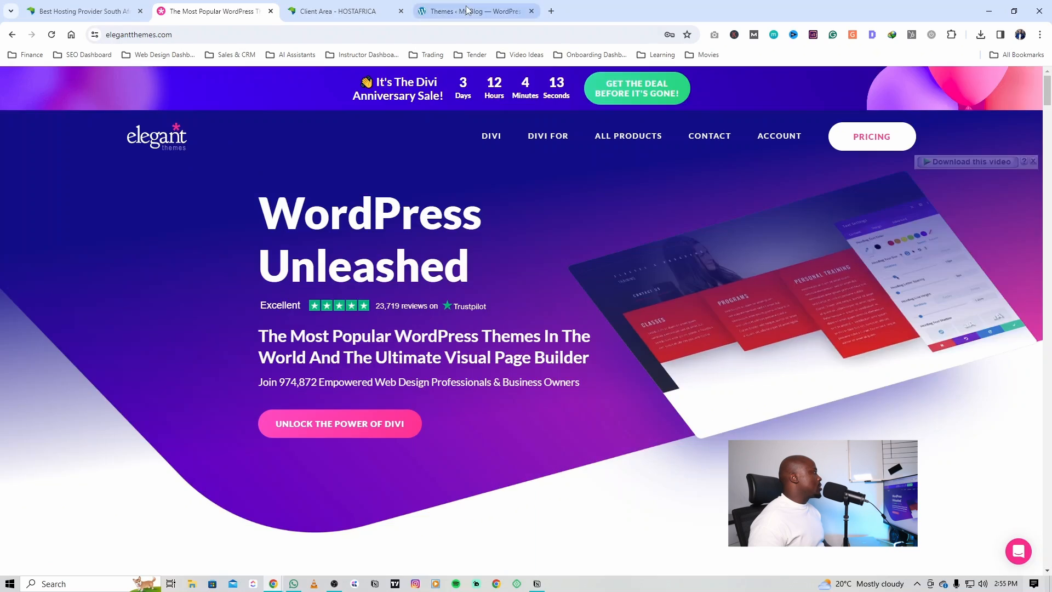
click(466, 11)
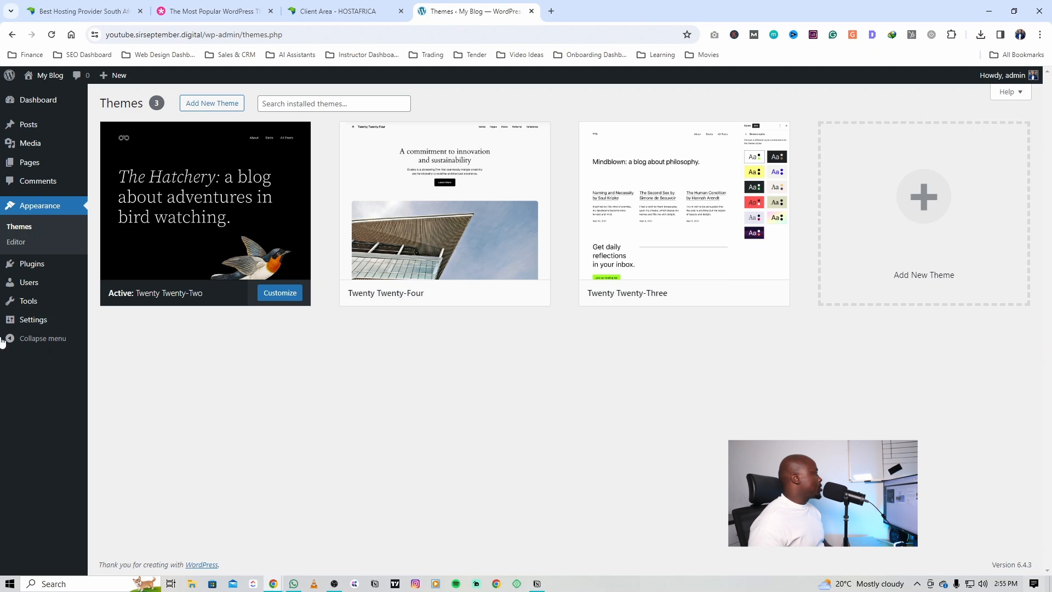
Step: Install the Divi theme from the zipped Divi file in Downloads and activate it
click(221, 107)
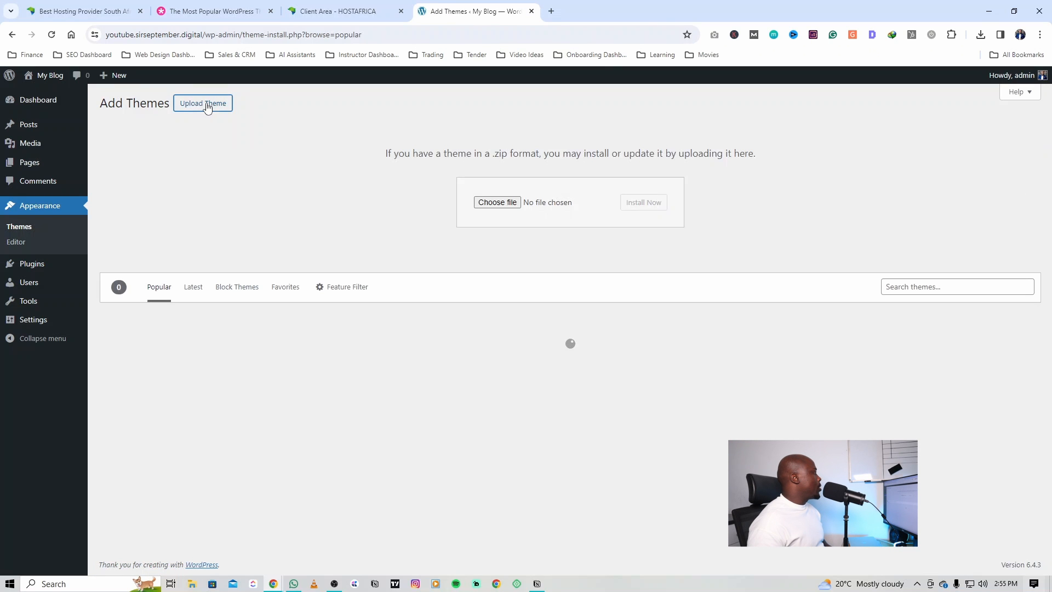
click(497, 202)
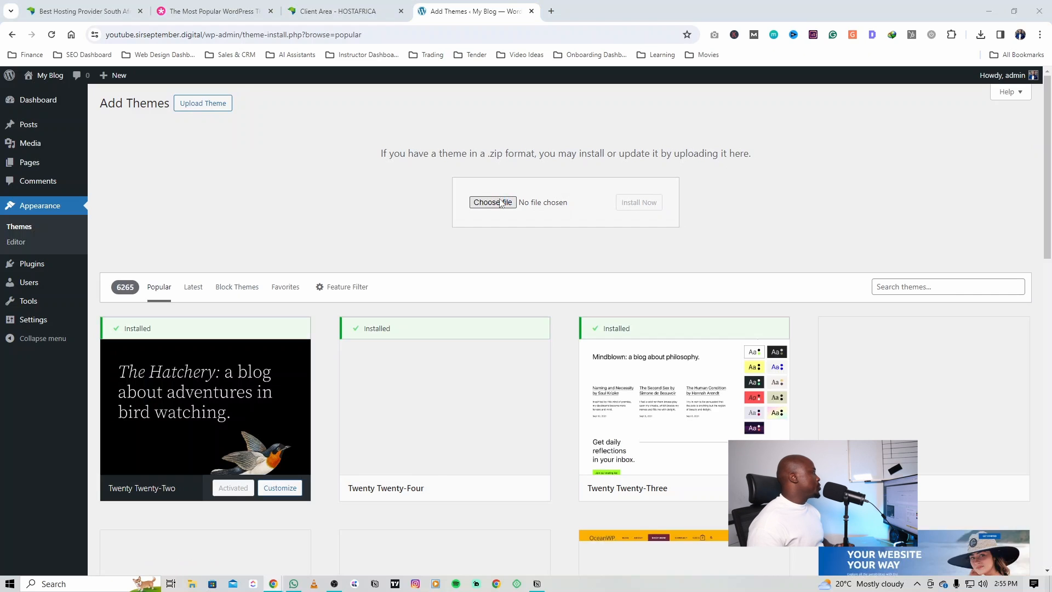
click(121, 88)
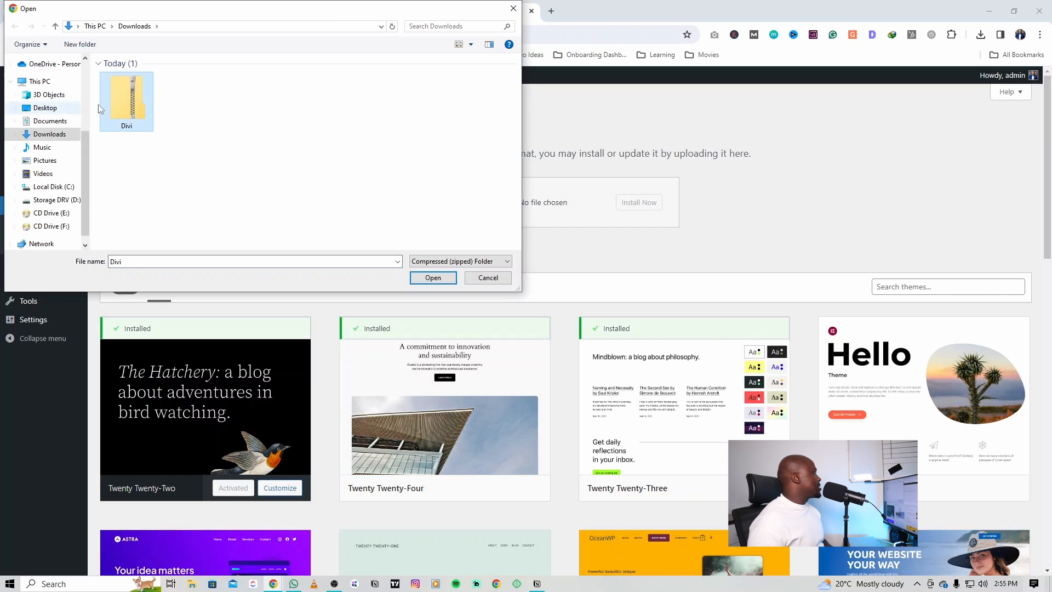
click(433, 278)
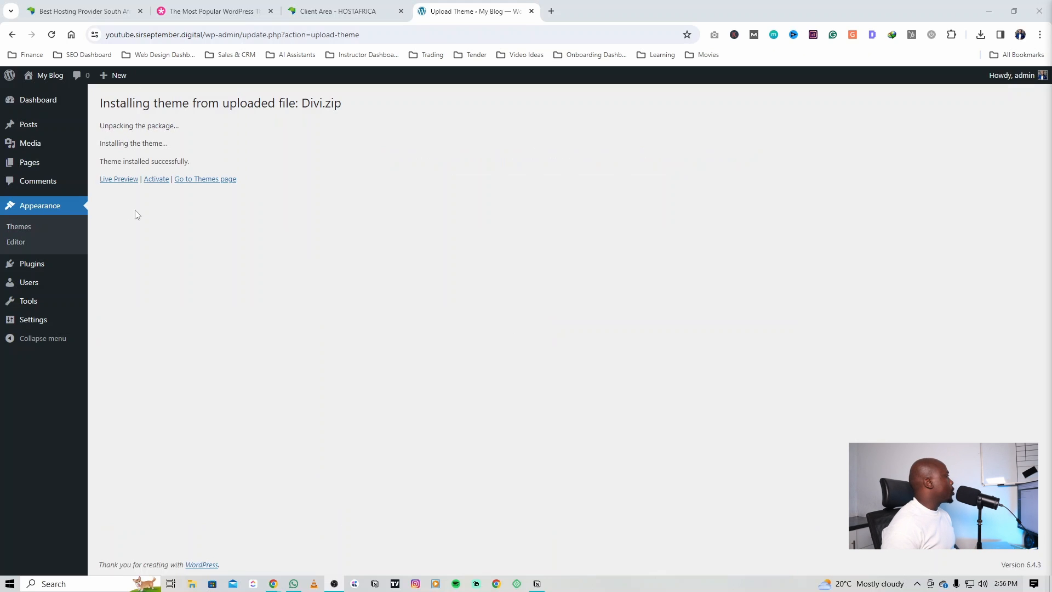
click(155, 180)
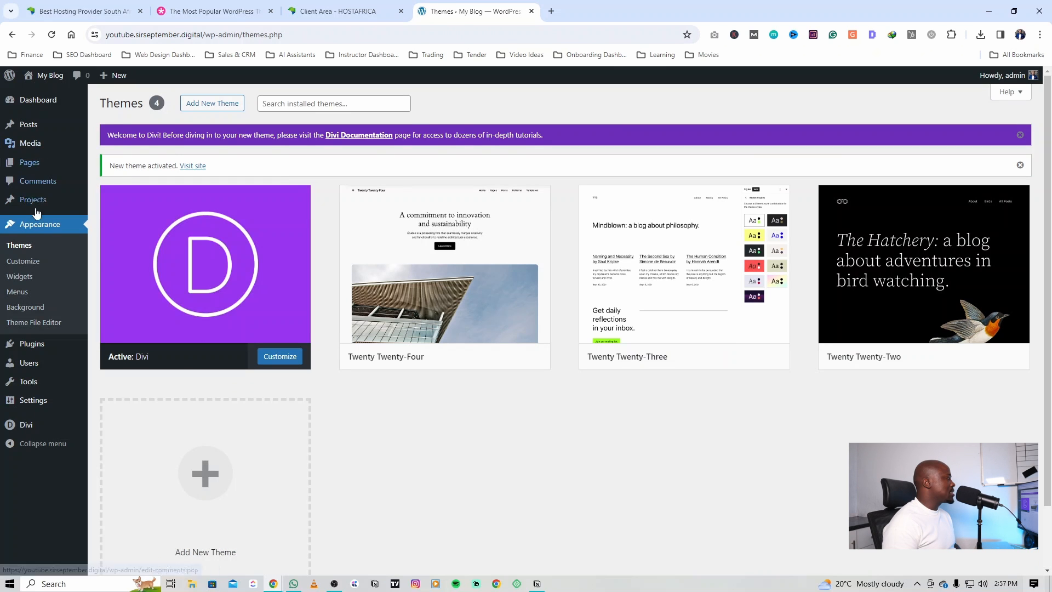
Step: View the live site with the Divi theme active
mouse_move(35, 426)
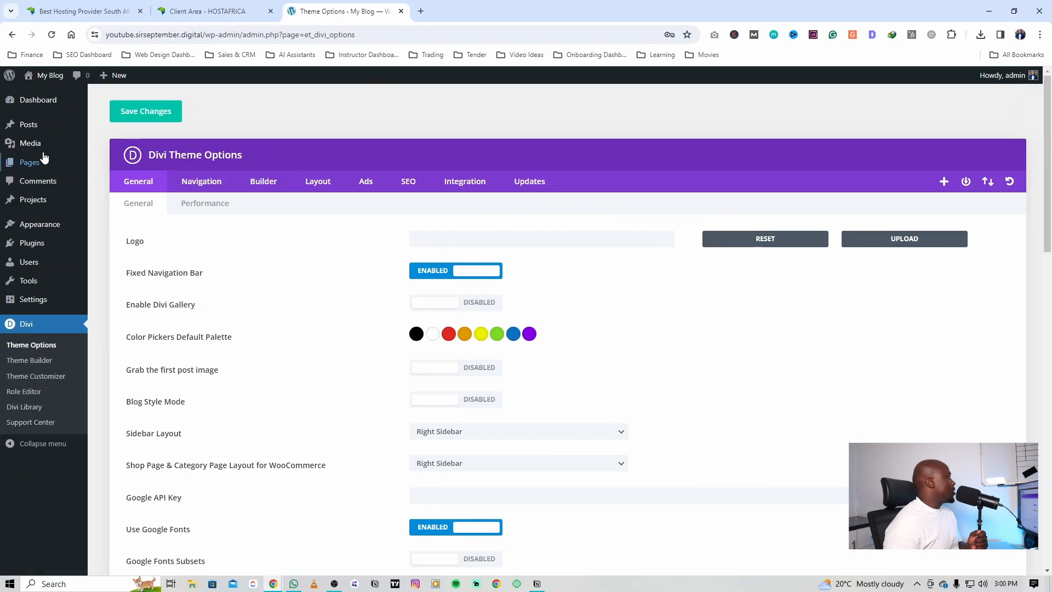
mouse_move(48, 79)
click(47, 97)
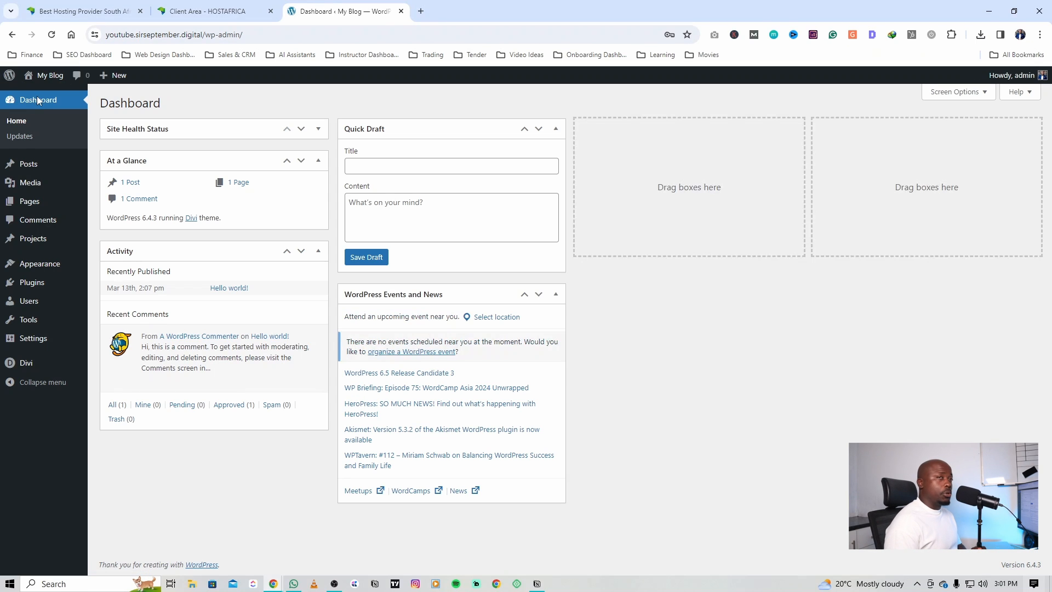
Step: Upload webcreators.png as the site logo in the Divi theme options and save the changes
click(12, 370)
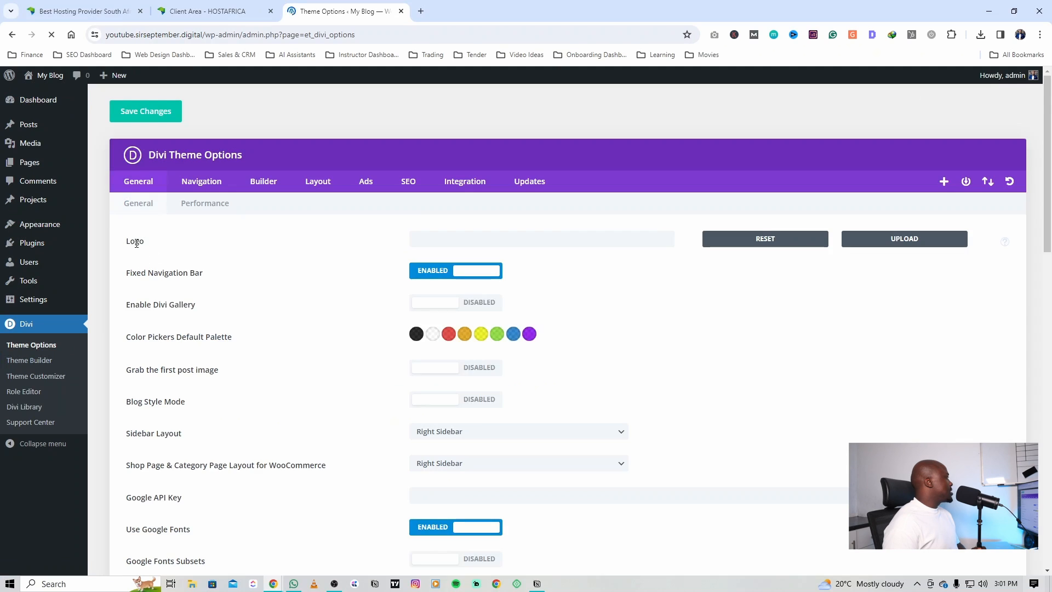
click(864, 239)
click(532, 315)
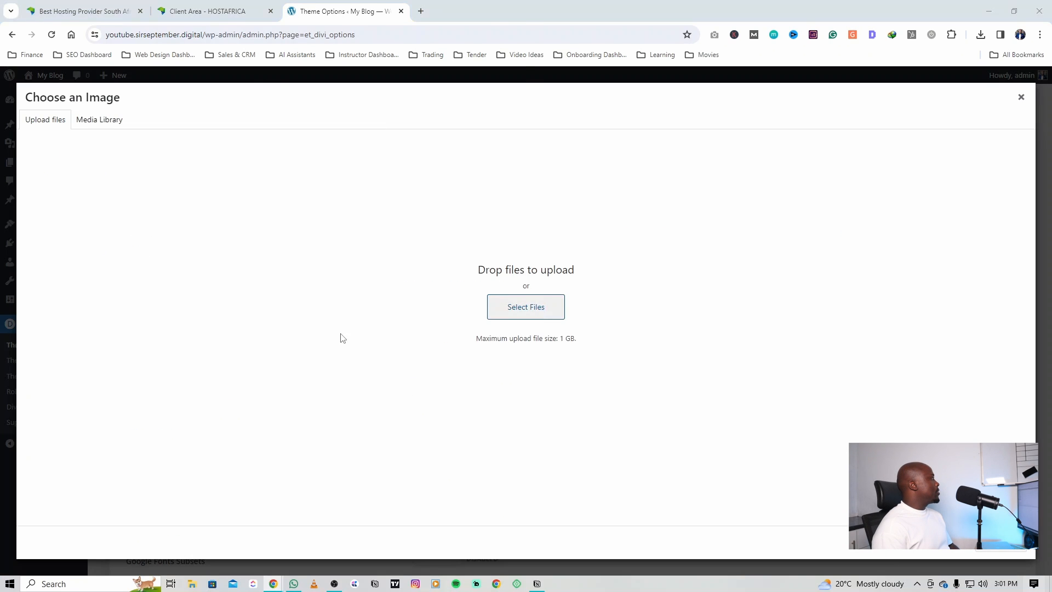
click(127, 100)
click(432, 278)
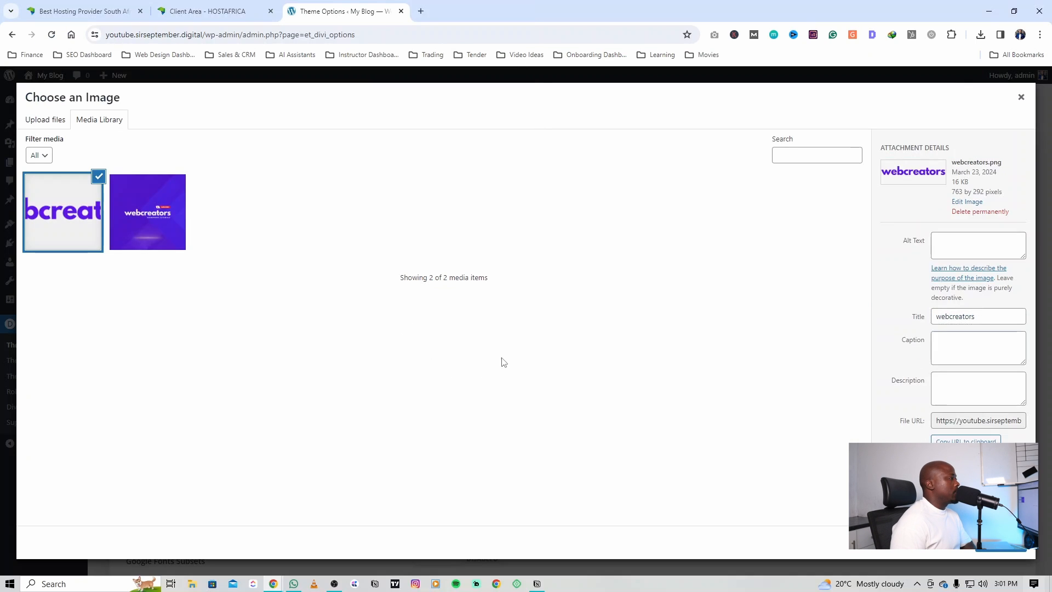
click(1000, 543)
click(164, 120)
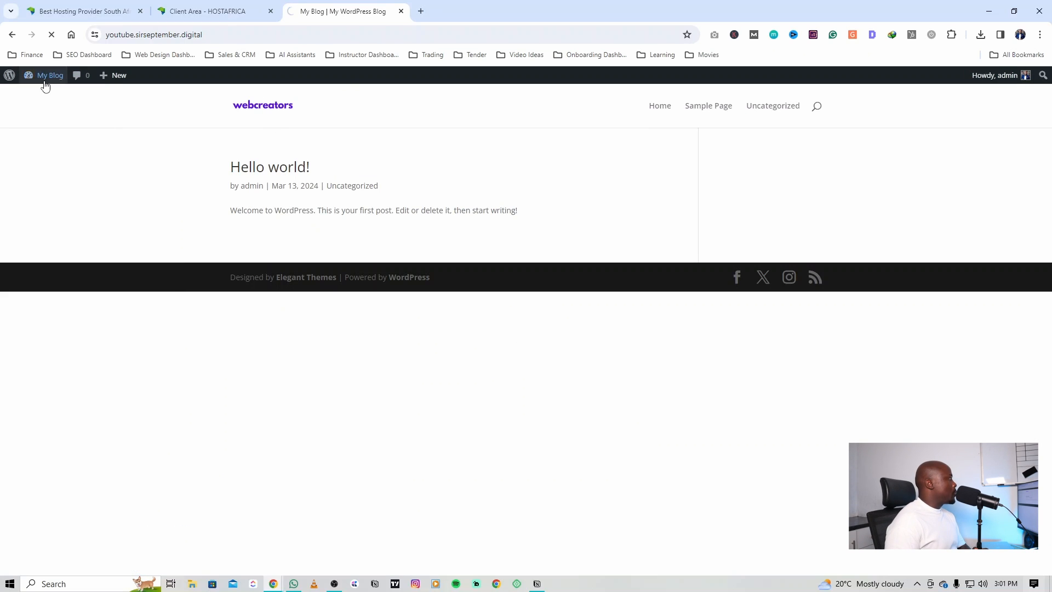
Step: Raise the primary menu bar's logo max height to its maximum in the theme customizer and publish the change
mouse_move(59, 82)
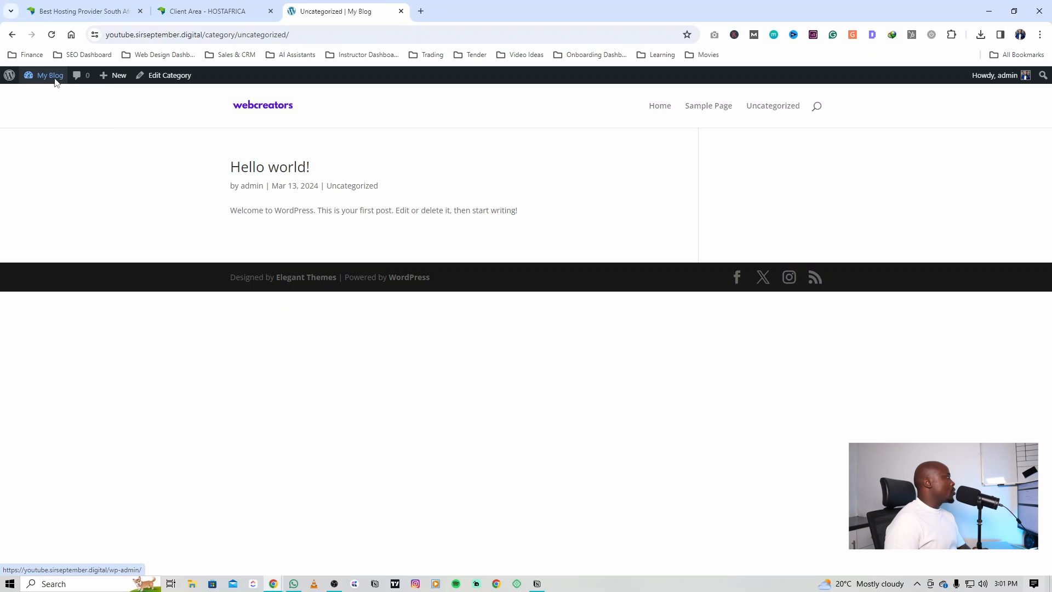
click(51, 153)
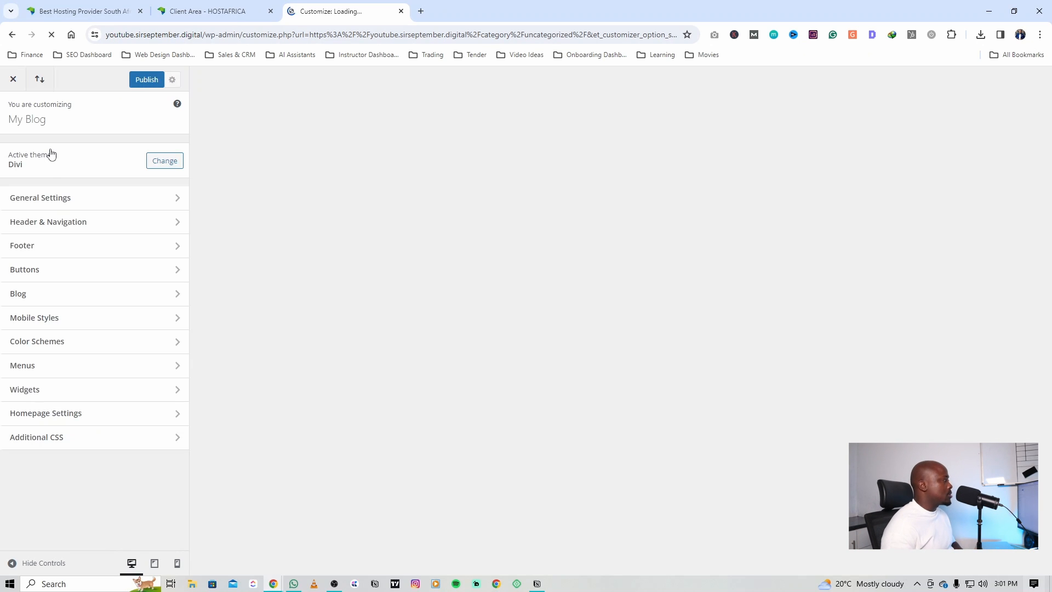
click(57, 223)
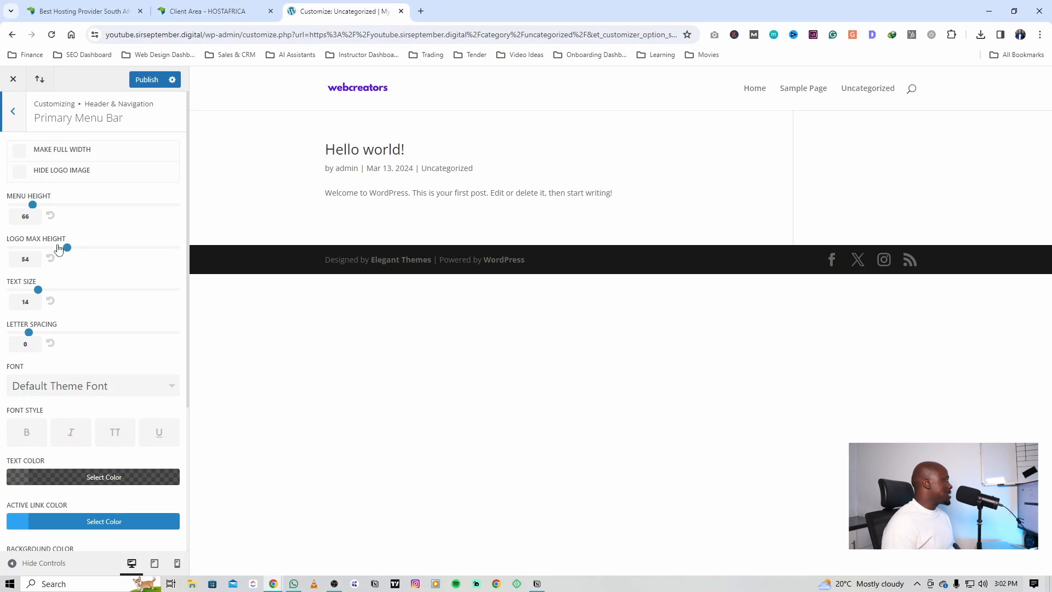
drag(67, 248, 186, 250)
click(147, 80)
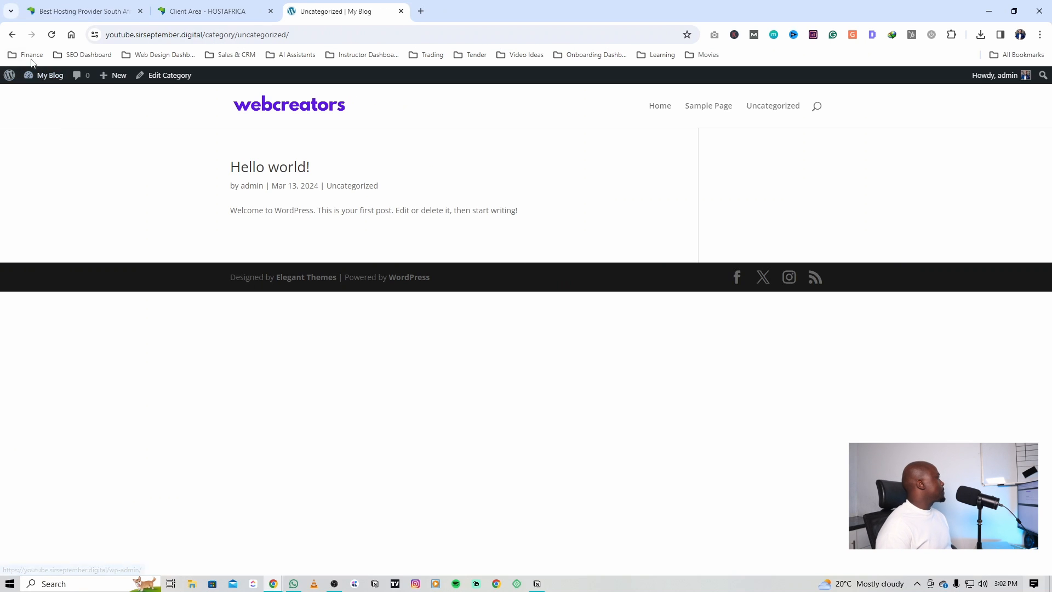
Step: Move all existing pages, including Privacy Policy and Sample Page, to the trash
click(39, 95)
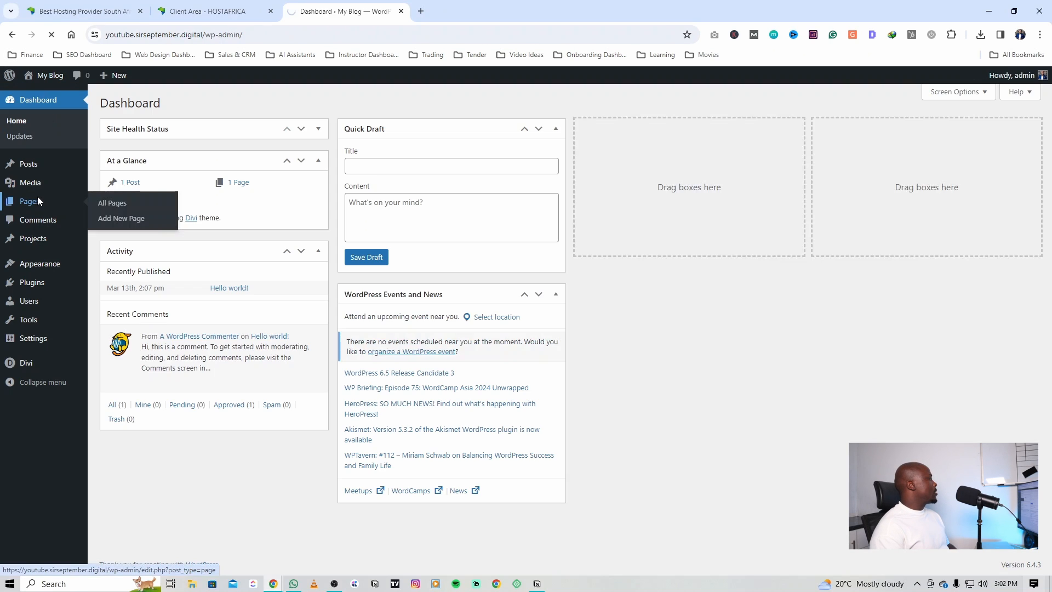
click(37, 201)
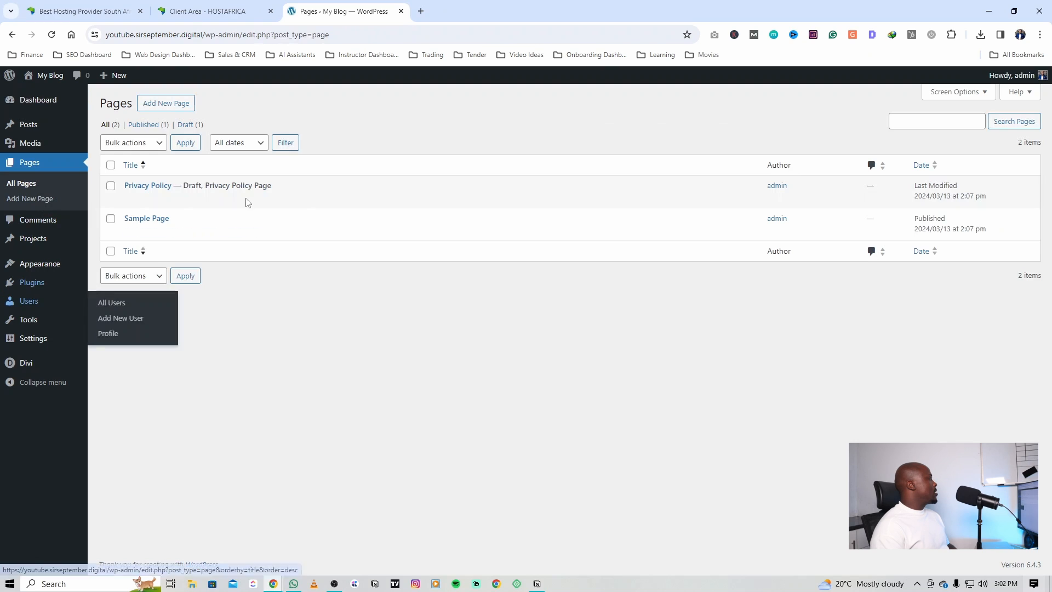
click(111, 165)
click(133, 143)
click(129, 179)
click(198, 144)
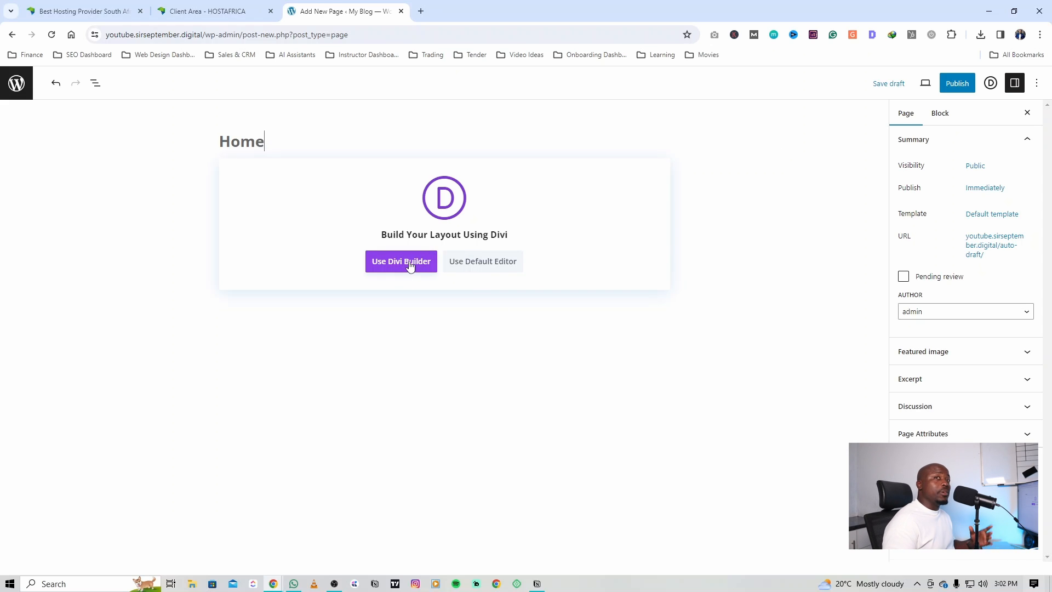
Step: Save a new page titled Home as a draft and open the premade layouts in the Divi Builder
click(889, 83)
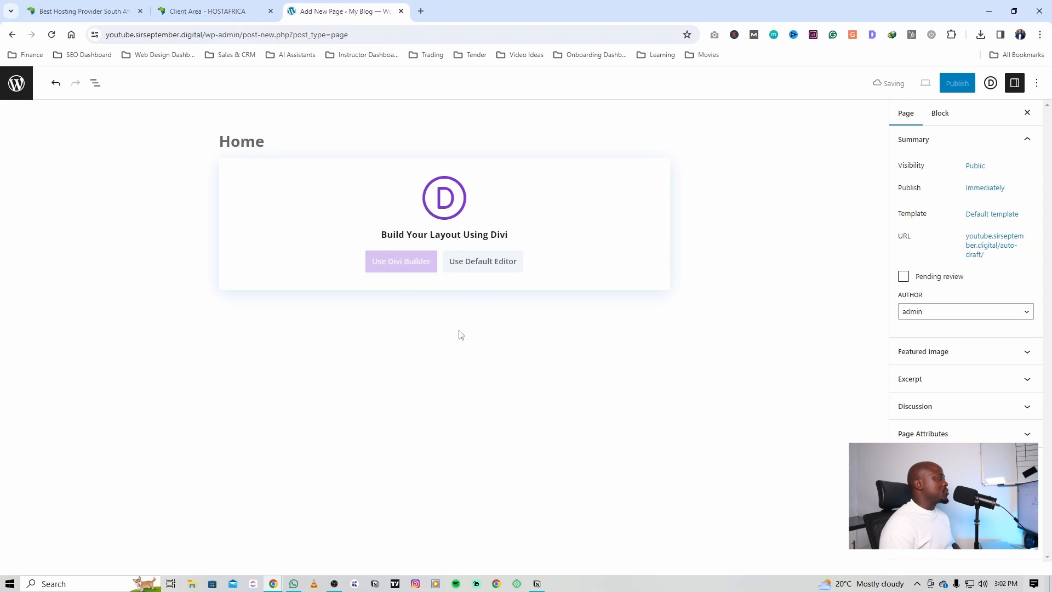
click(583, 237)
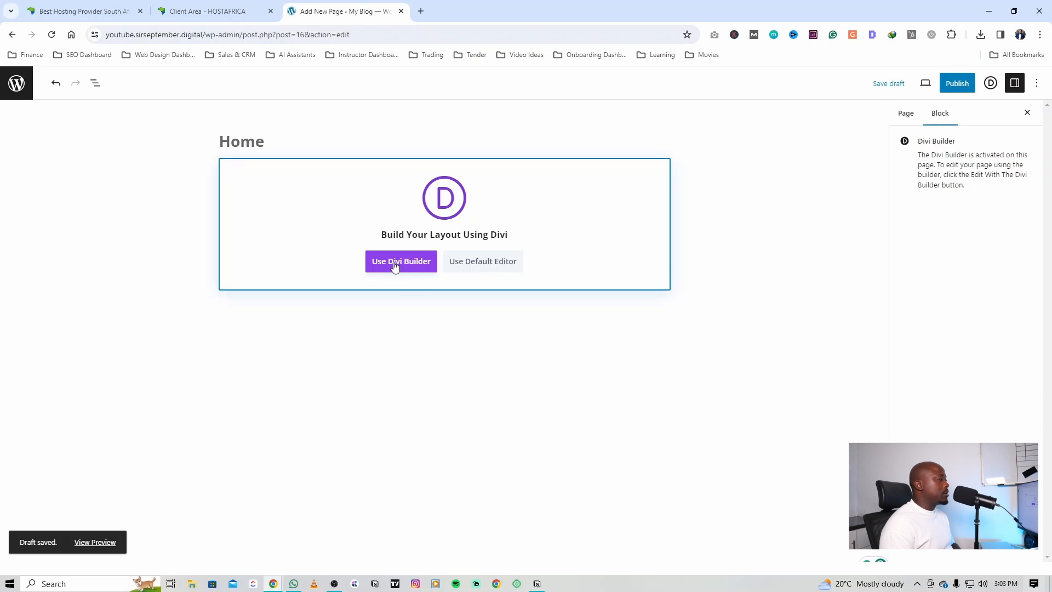
click(394, 263)
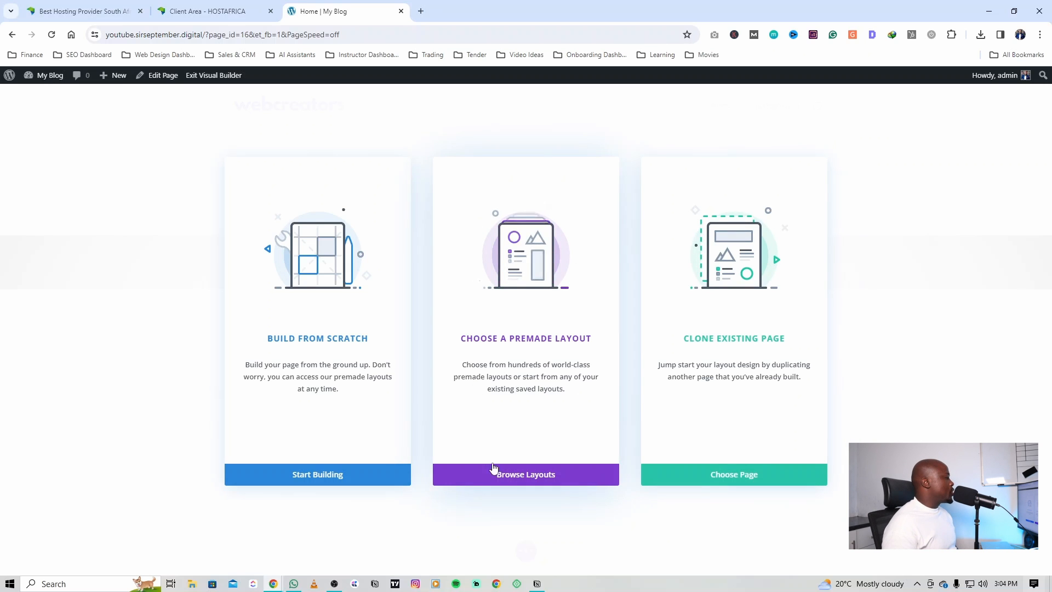
click(514, 475)
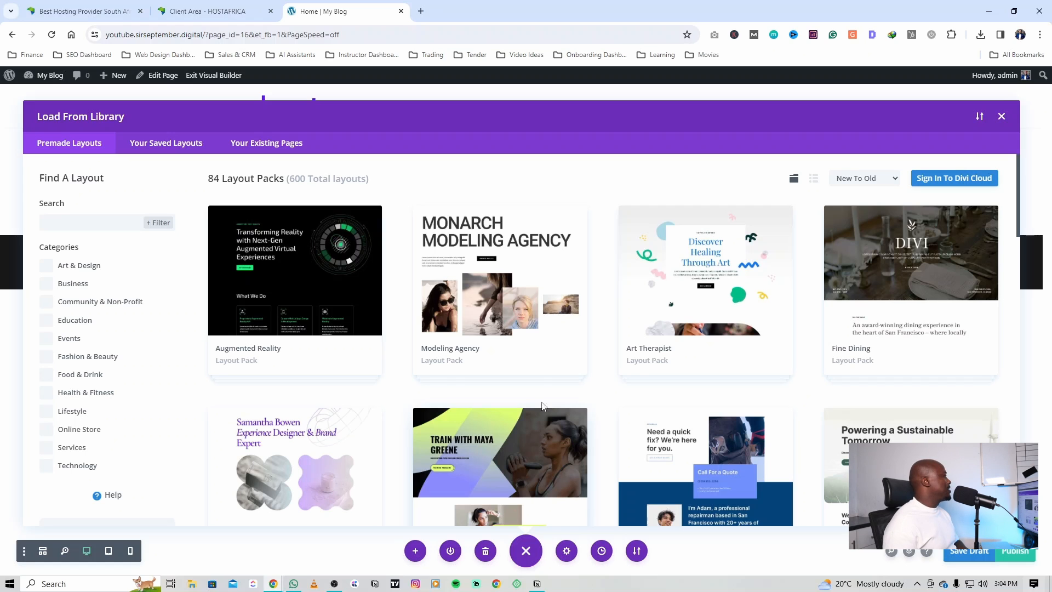
Step: Filter the premade layouts by Health & Fitness and open the Fitness Trainer pack to preview its individual layouts
scroll(209, 318, down, 3)
scroll(176, 313, up, 3)
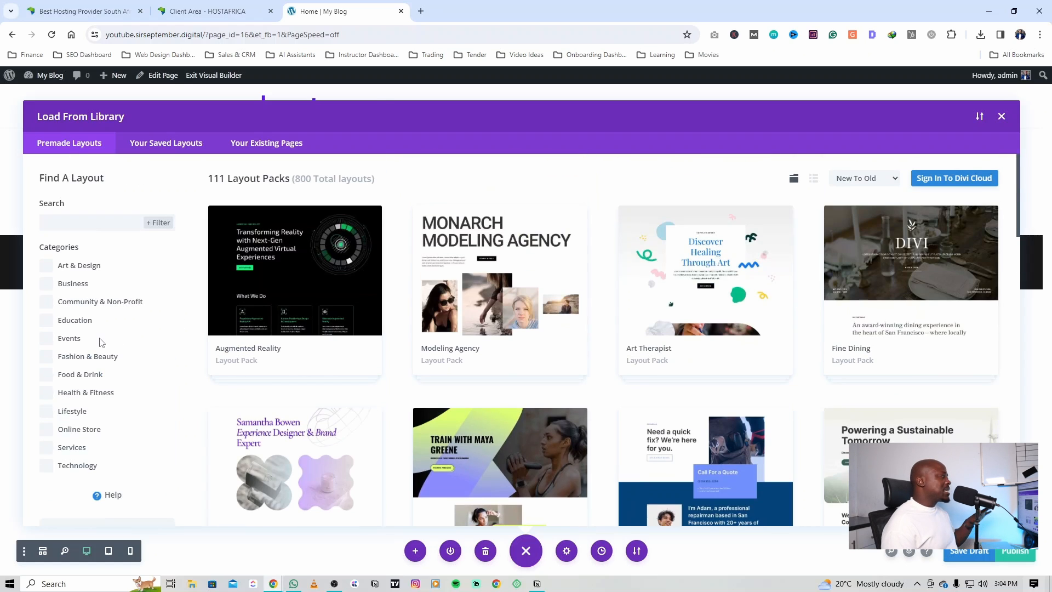
scroll(82, 342, down, 1)
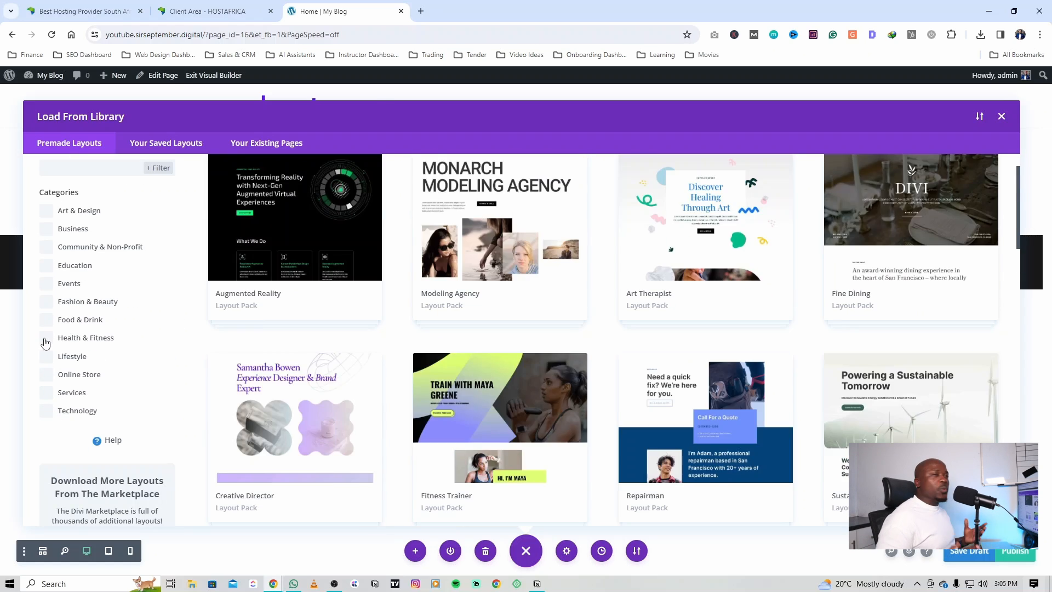
click(46, 339)
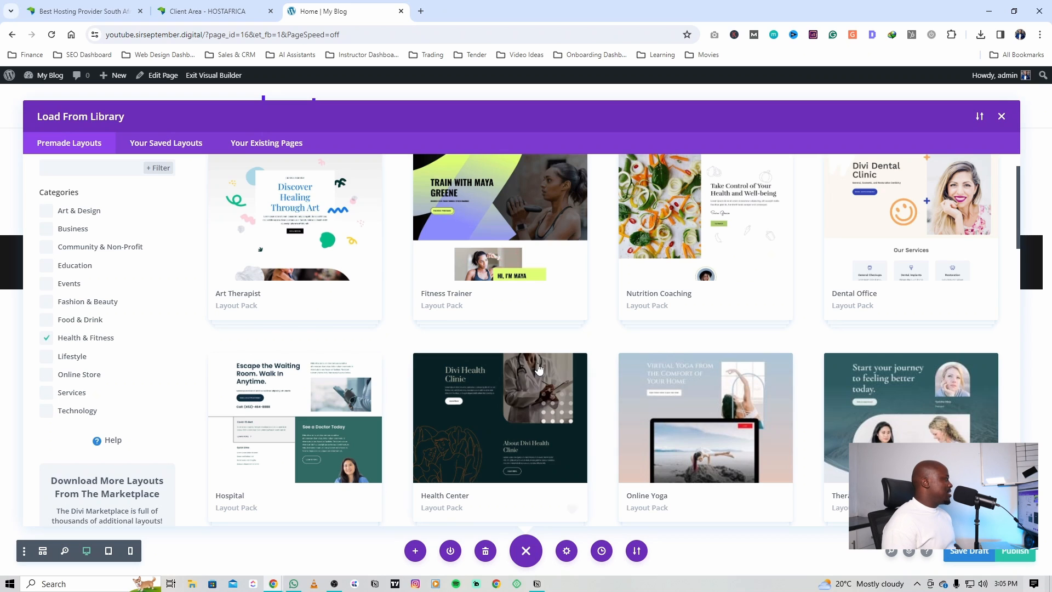
scroll(537, 370, up, 1)
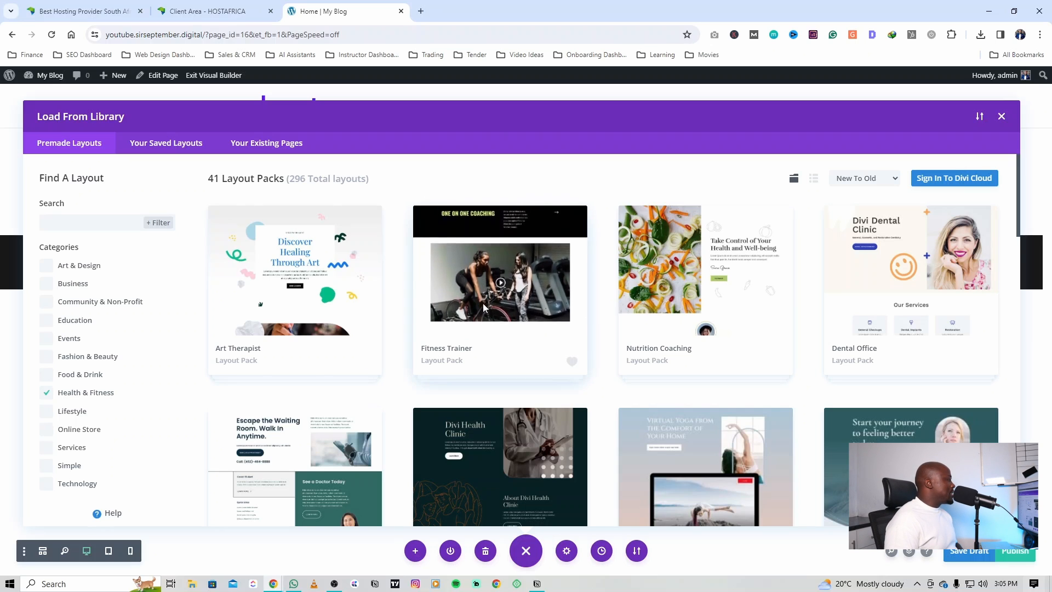
click(483, 305)
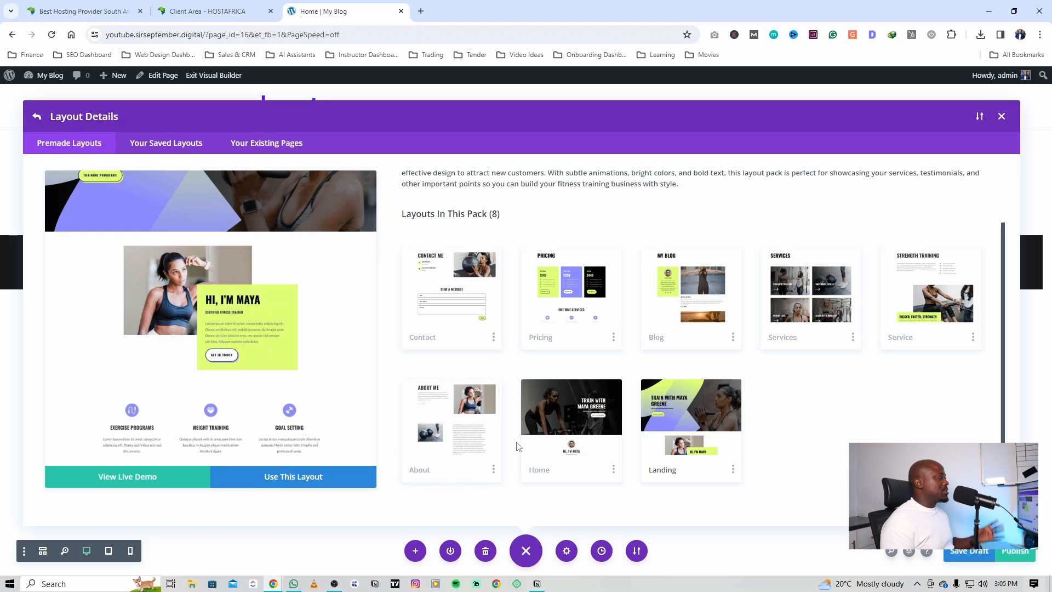
click(471, 303)
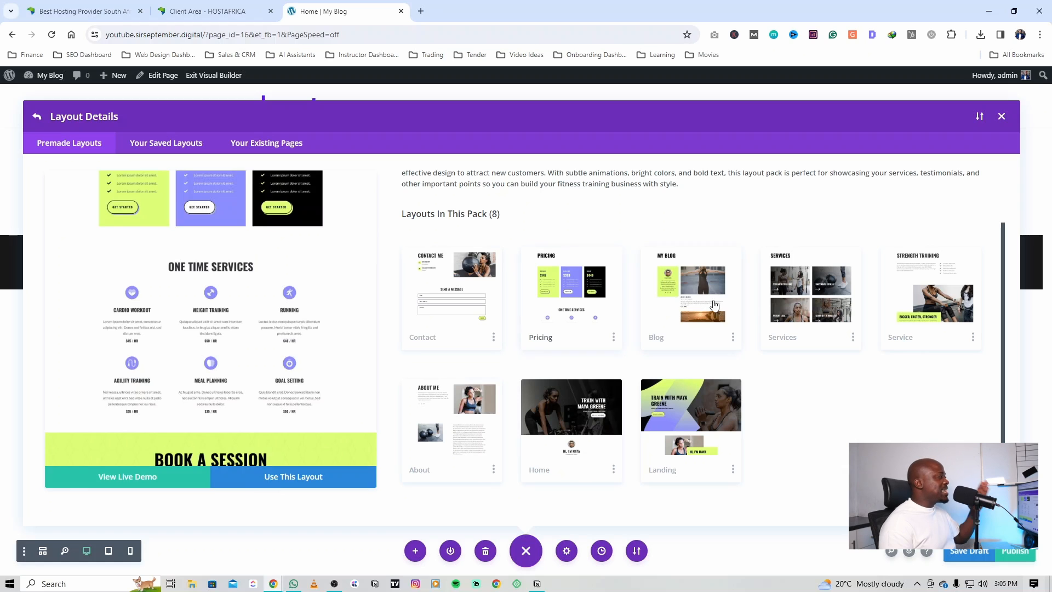
Step: Preview the Blog, Services and Service layouts of the Fitness Trainer pack and look through the Service design
click(718, 303)
click(811, 306)
click(915, 312)
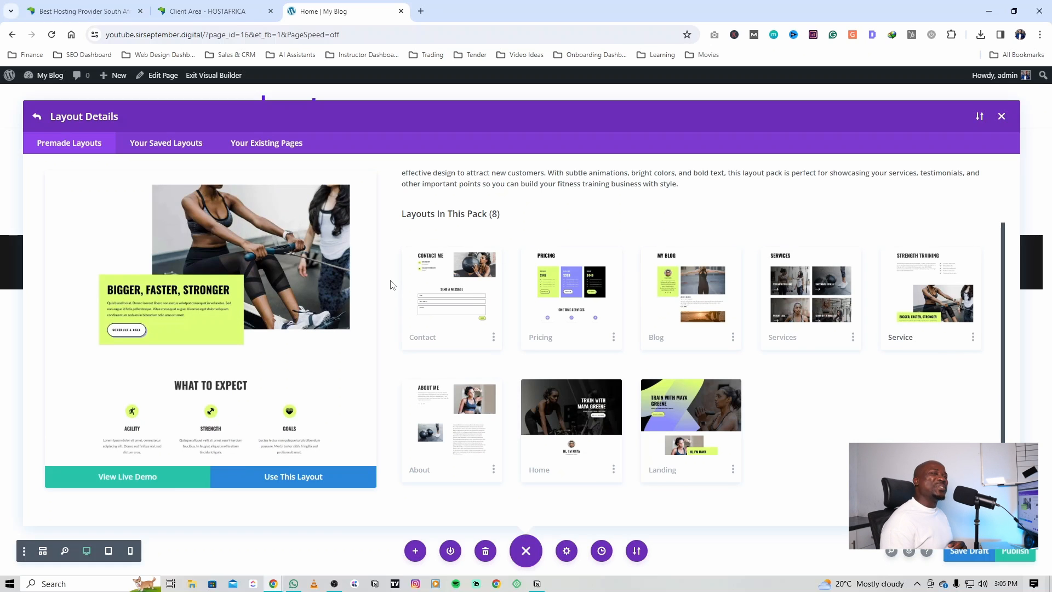
scroll(165, 428, down, 5)
scroll(441, 432, up, 1)
scroll(553, 442, down, 1)
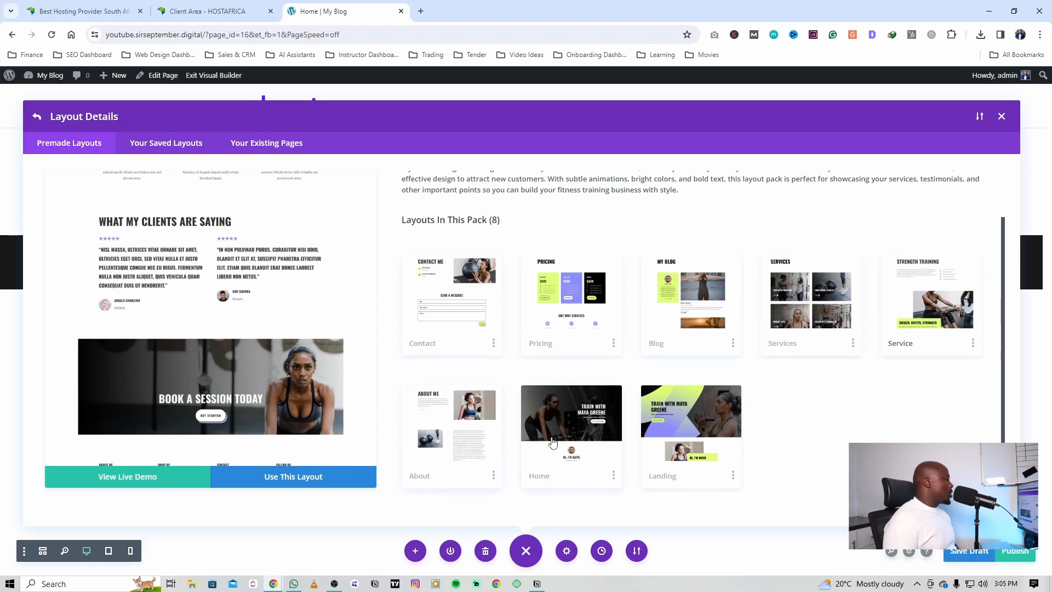
Step: Load the pack's Home layout onto the page and check the imported design
click(551, 424)
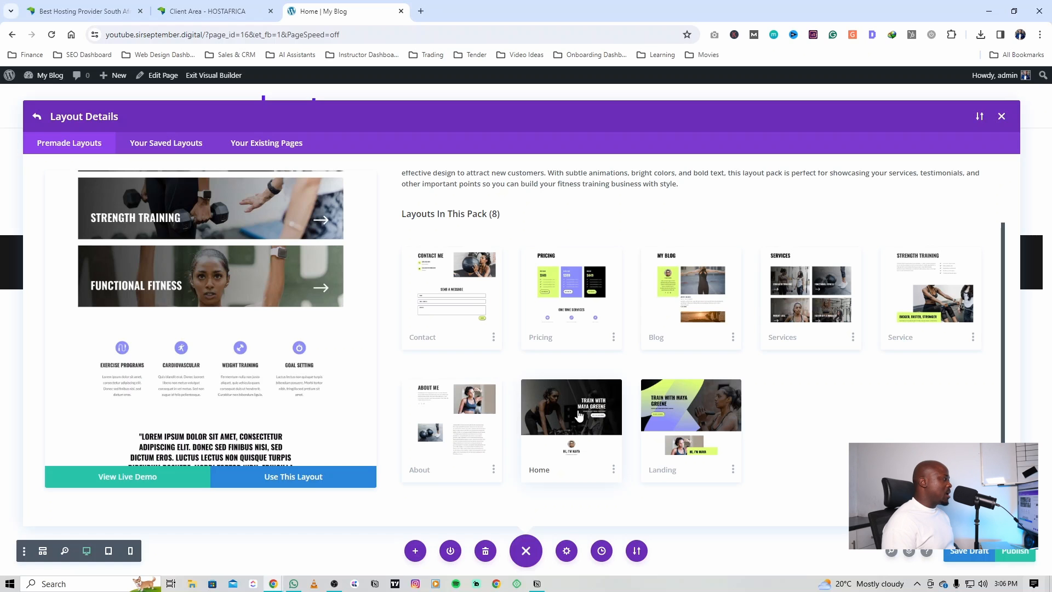
scroll(238, 352, up, 10)
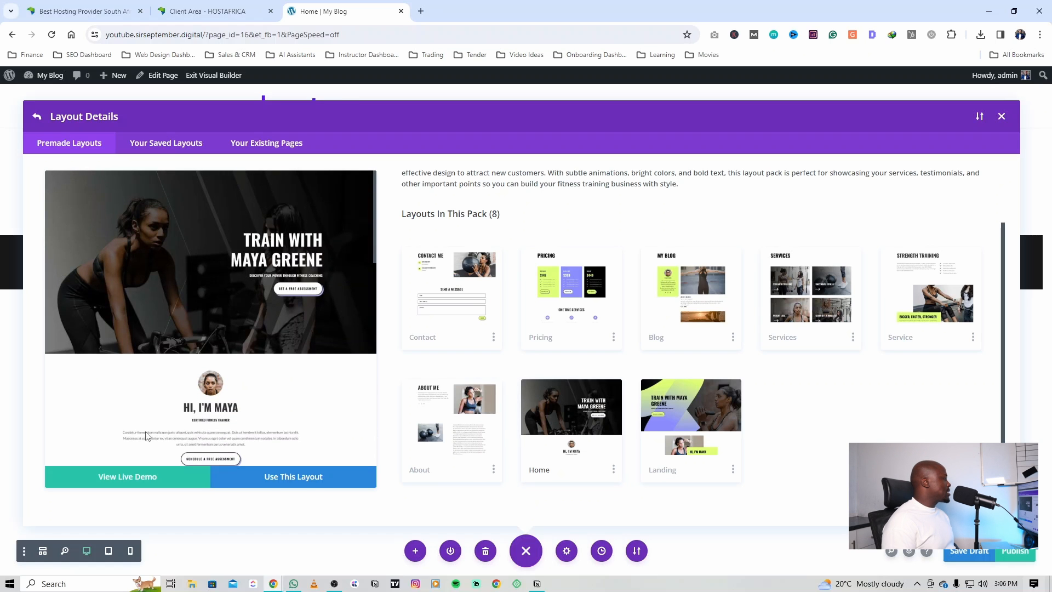
click(310, 477)
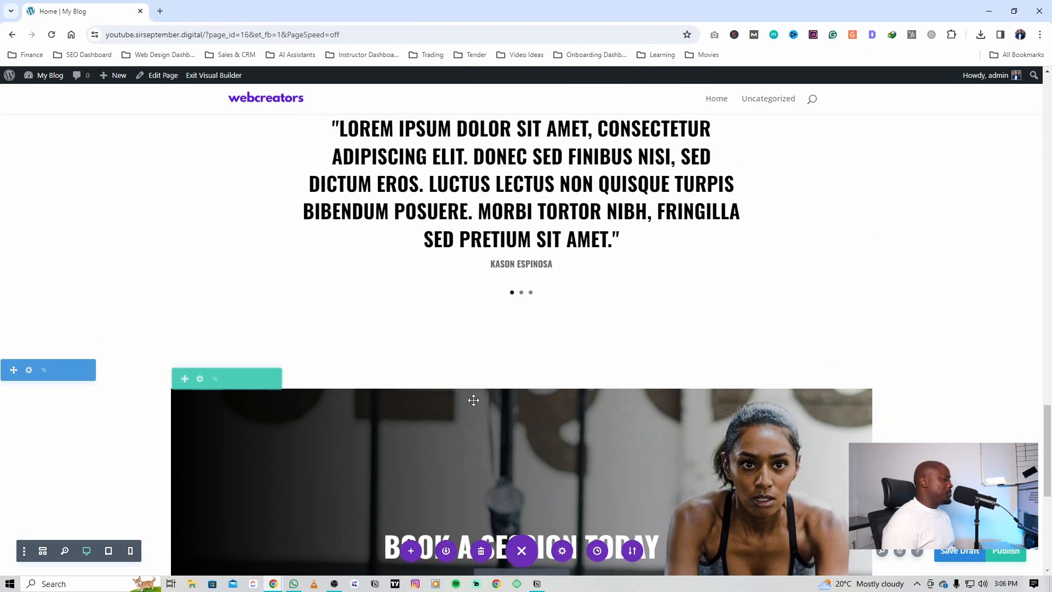
scroll(474, 400, down, 10)
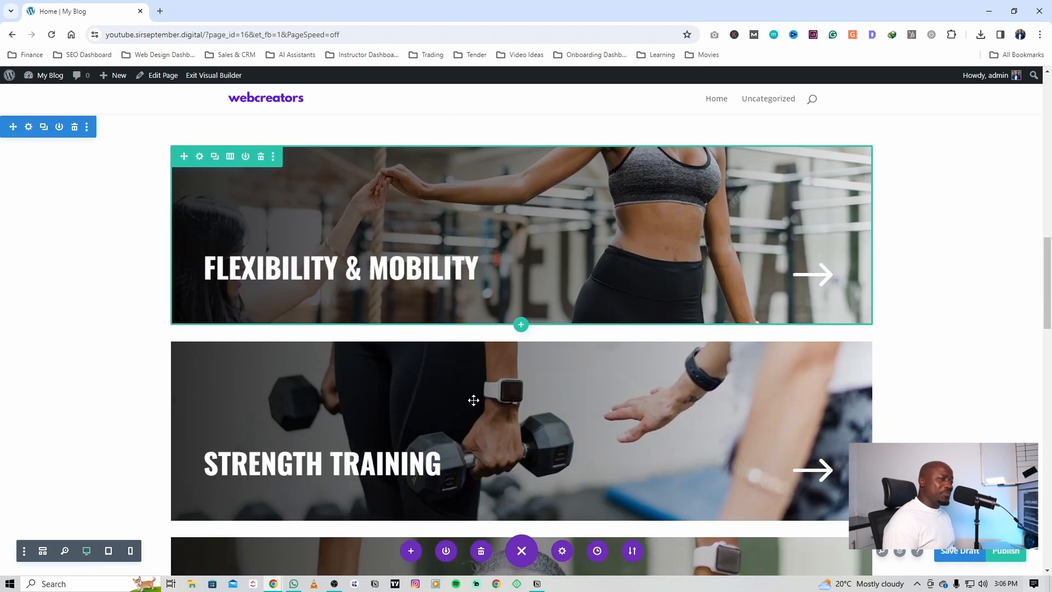
scroll(474, 400, up, 10)
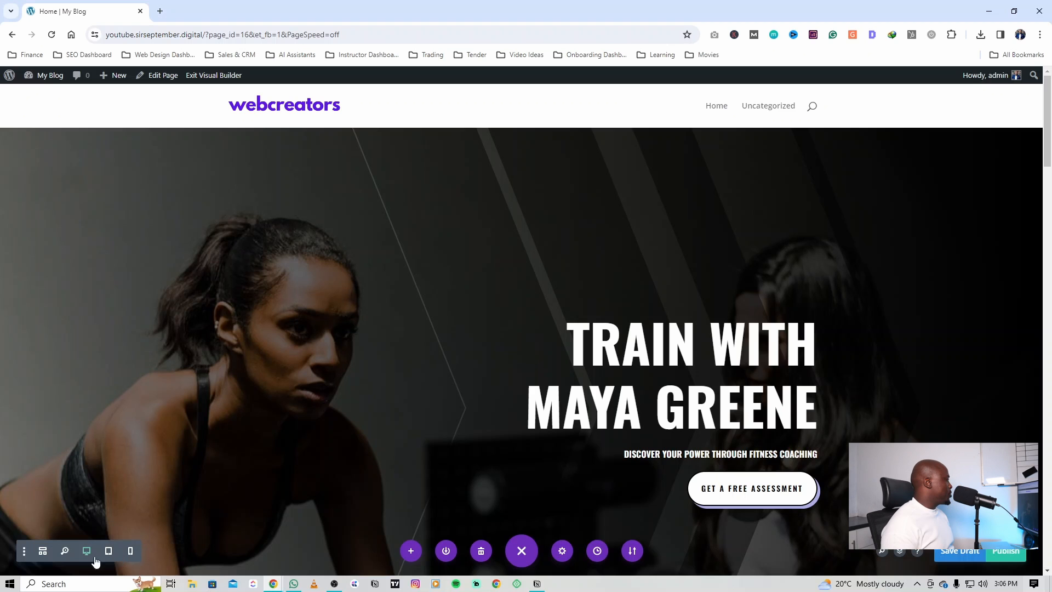
Step: Check how the page looks in tablet and phone views and return to desktop view
click(107, 551)
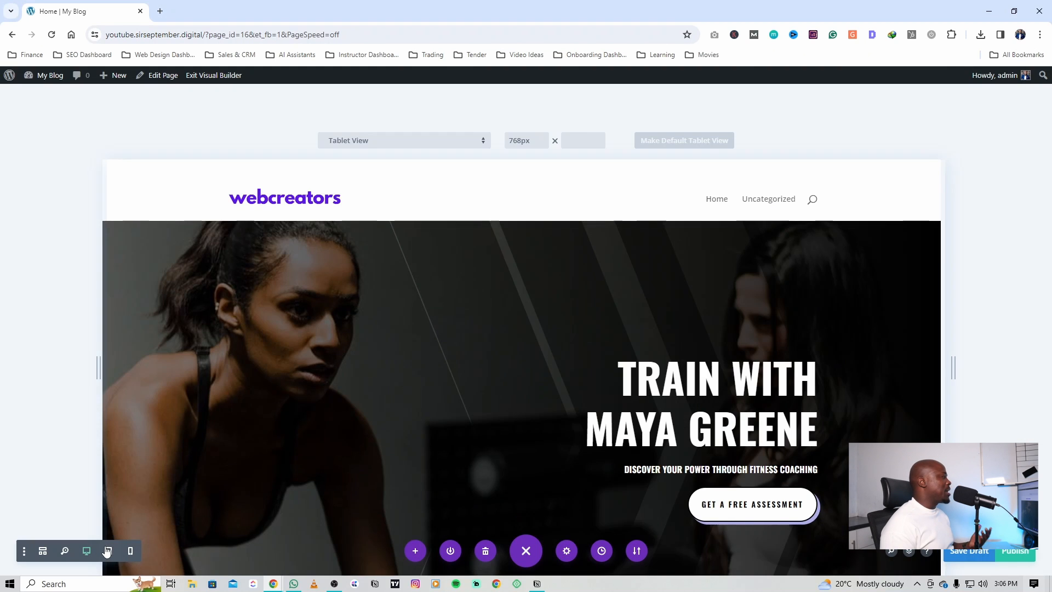
scroll(351, 495, down, 5)
scroll(369, 488, up, 12)
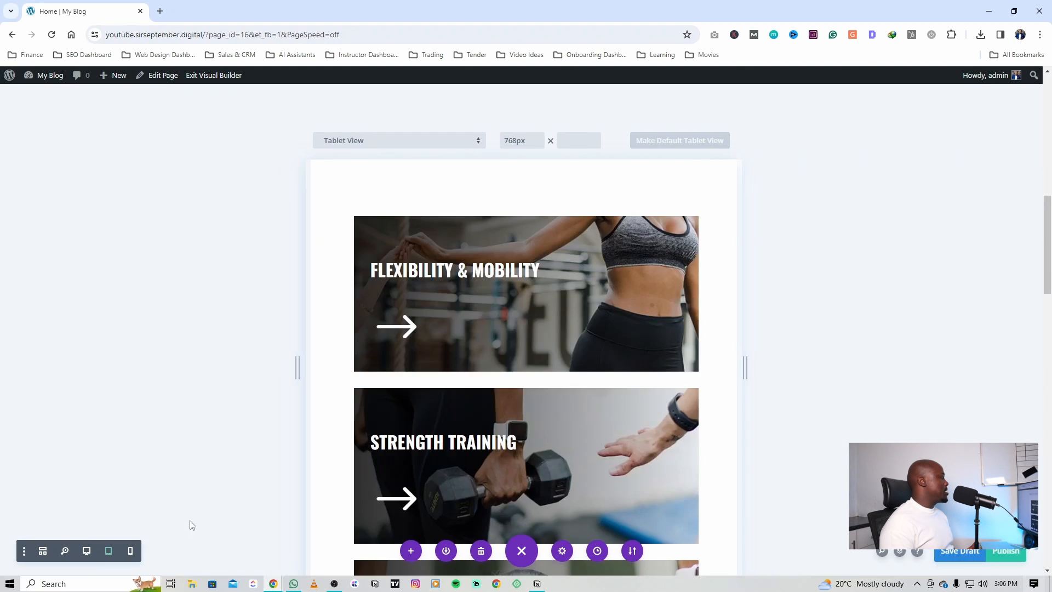
scroll(193, 526, down, 7)
click(131, 554)
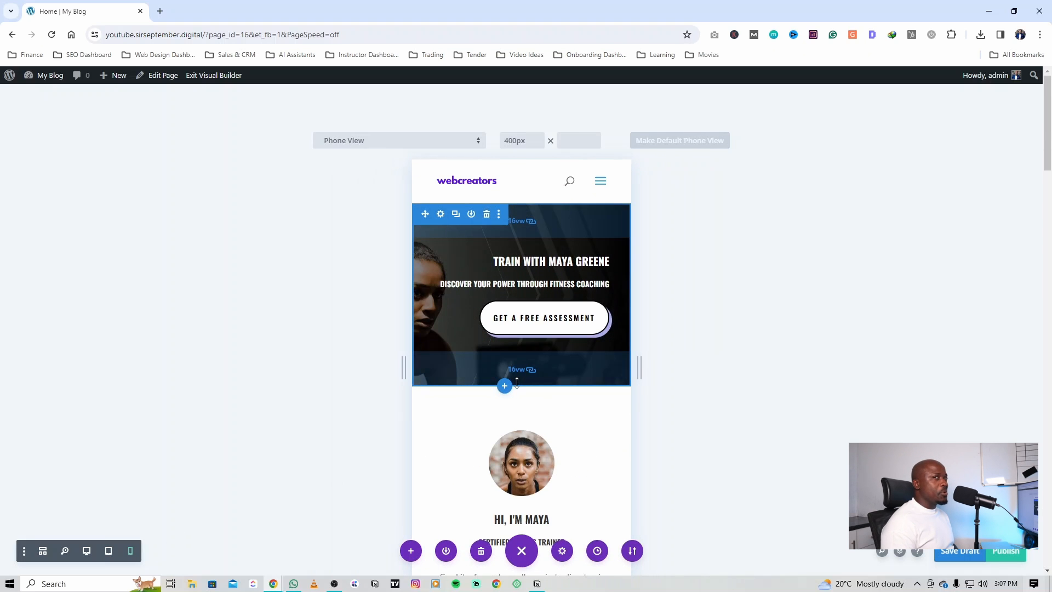
scroll(516, 383, down, 10)
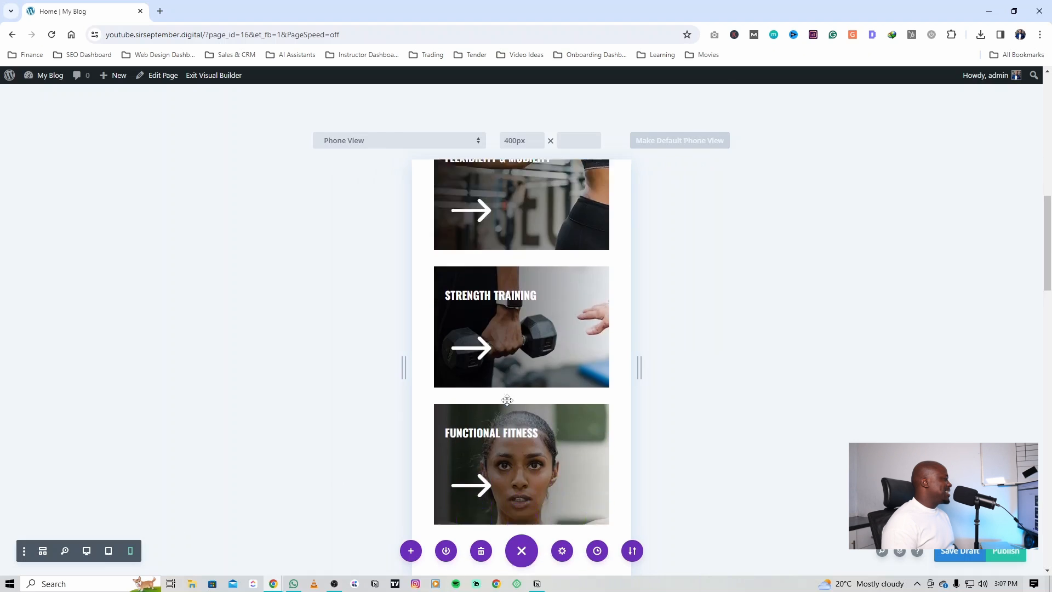
click(88, 551)
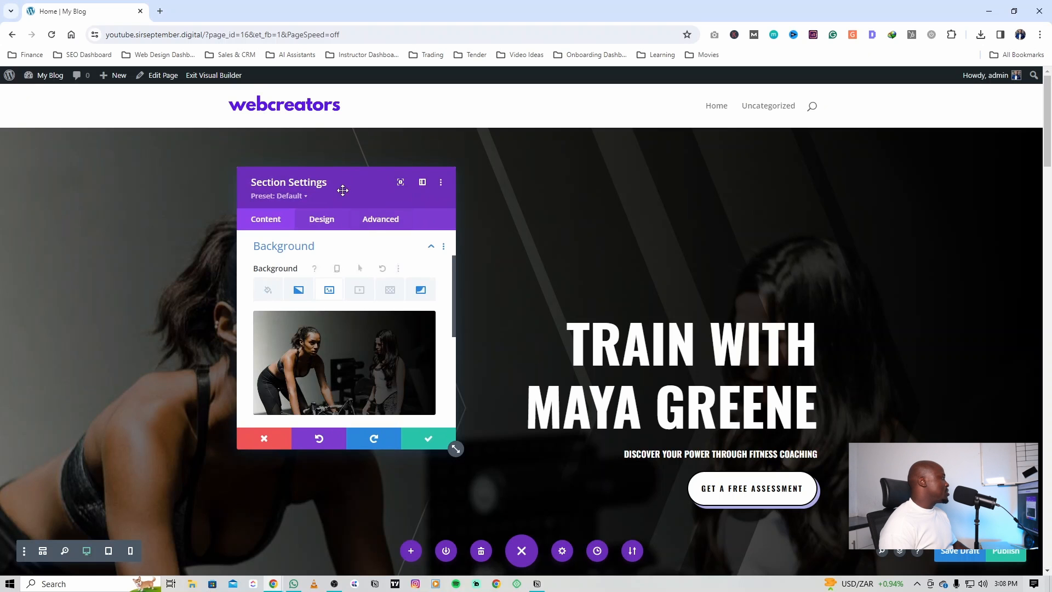
Step: Try a red (#e02b20) background color on the hero section
drag(341, 189, 618, 195)
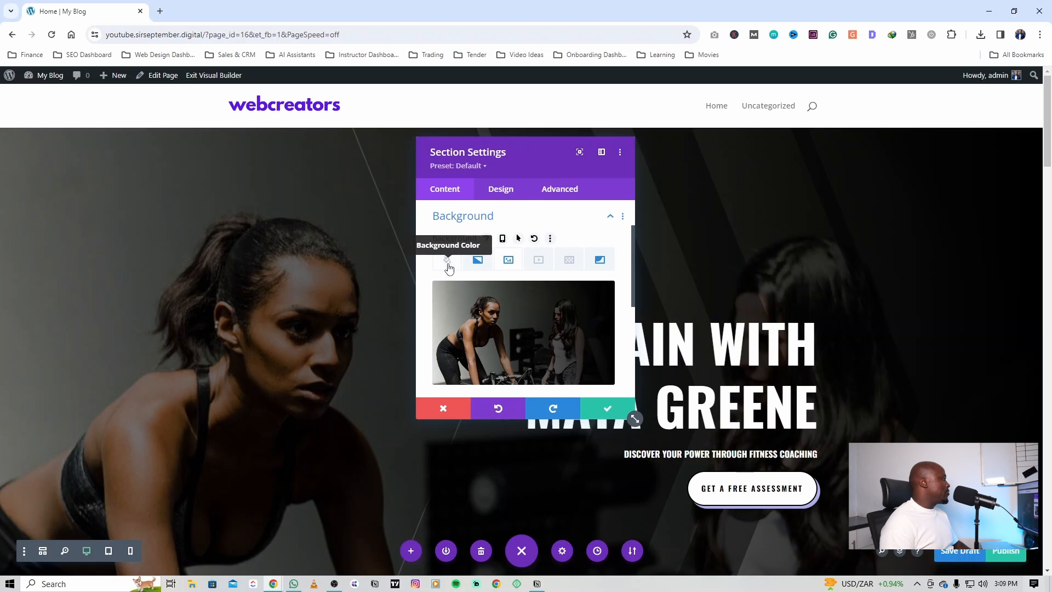
click(447, 266)
scroll(484, 328, down, 1)
click(505, 353)
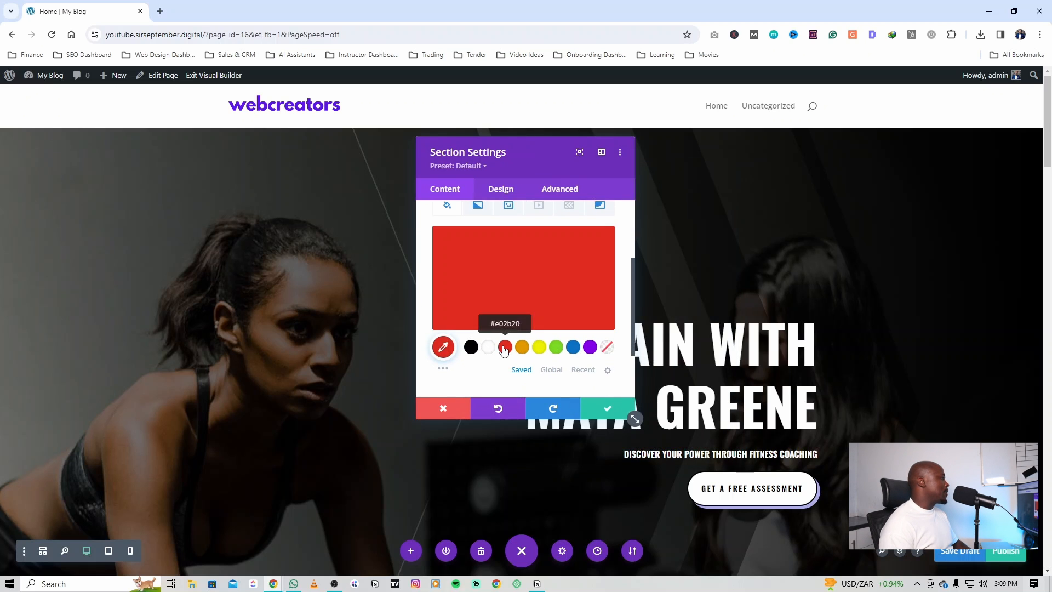
Step: Remove the hero section's background image and try orange (#e09900), green and purple as its background color
scroll(496, 274, up, 1)
click(509, 260)
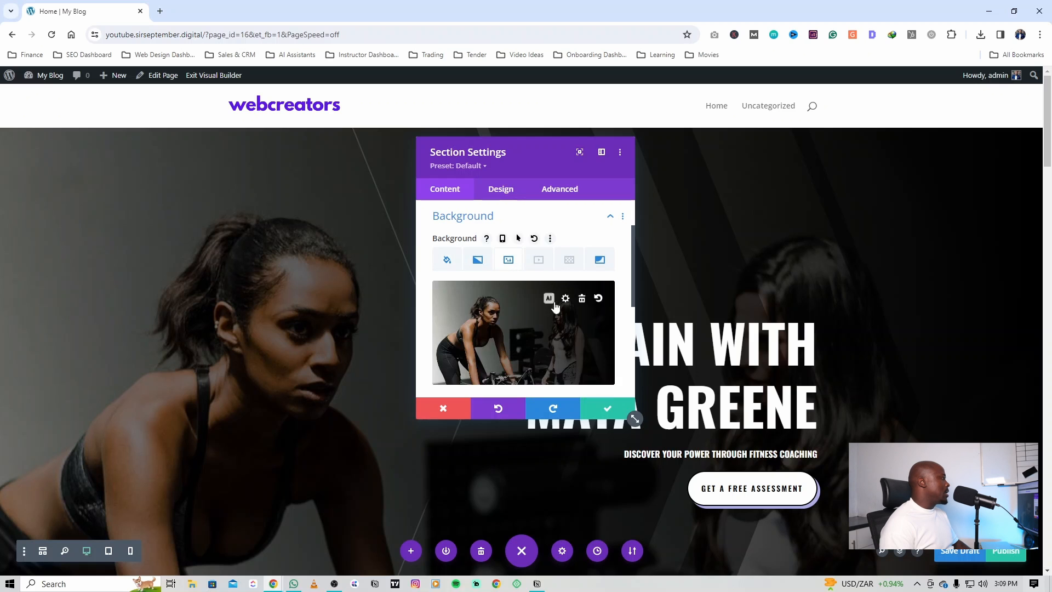
click(560, 298)
drag(529, 160, 360, 171)
click(279, 270)
scroll(329, 329, down, 2)
scroll(353, 373, down, 1)
click(354, 310)
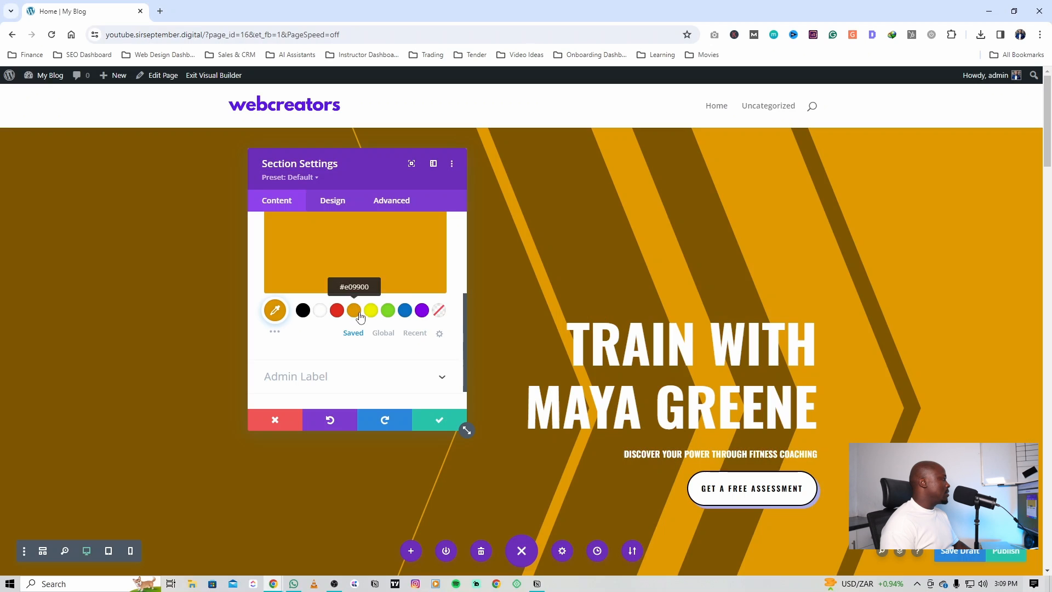
click(388, 310)
click(421, 310)
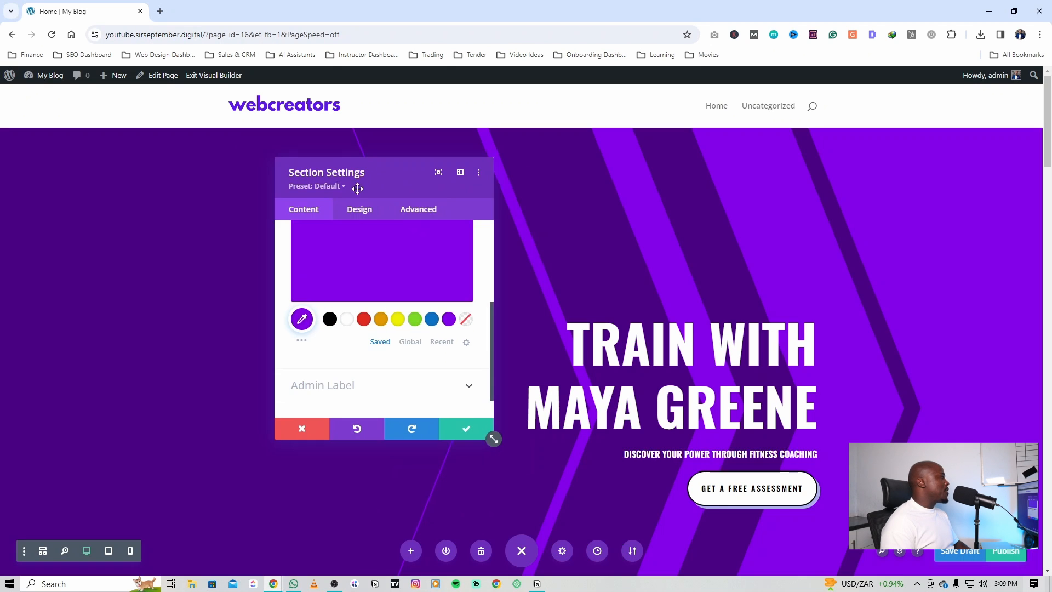
drag(351, 169, 223, 184)
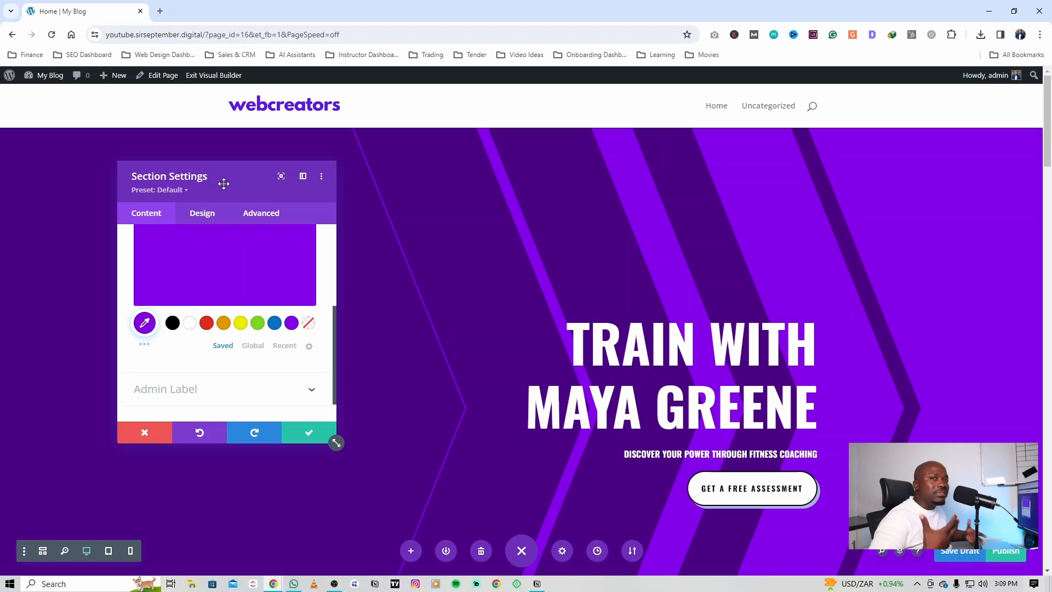
Step: Undo the hero section's color trials and the removal of its background image
scroll(164, 268, up, 4)
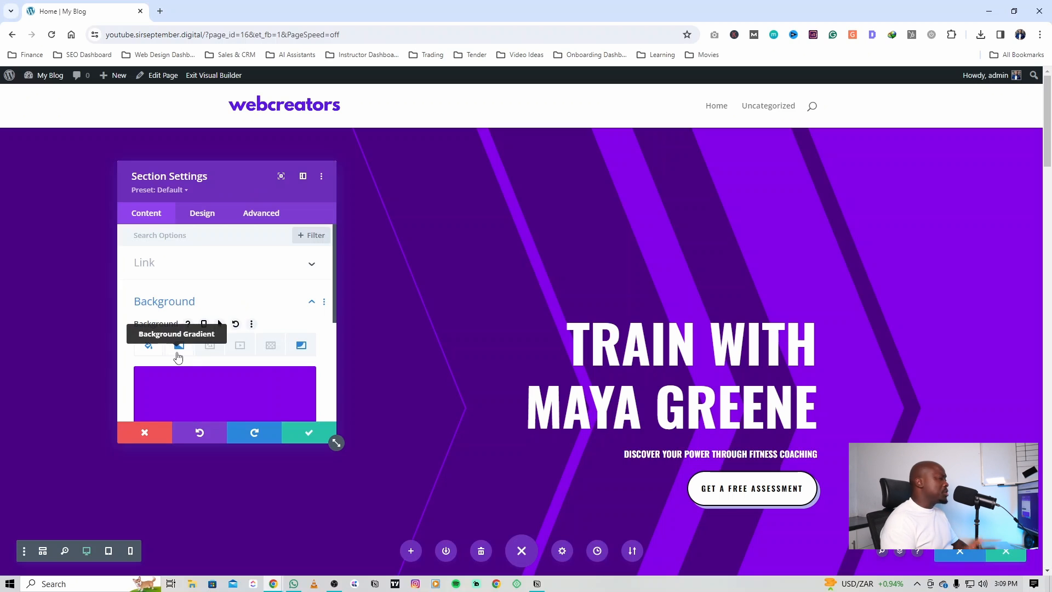
scroll(191, 357, down, 5)
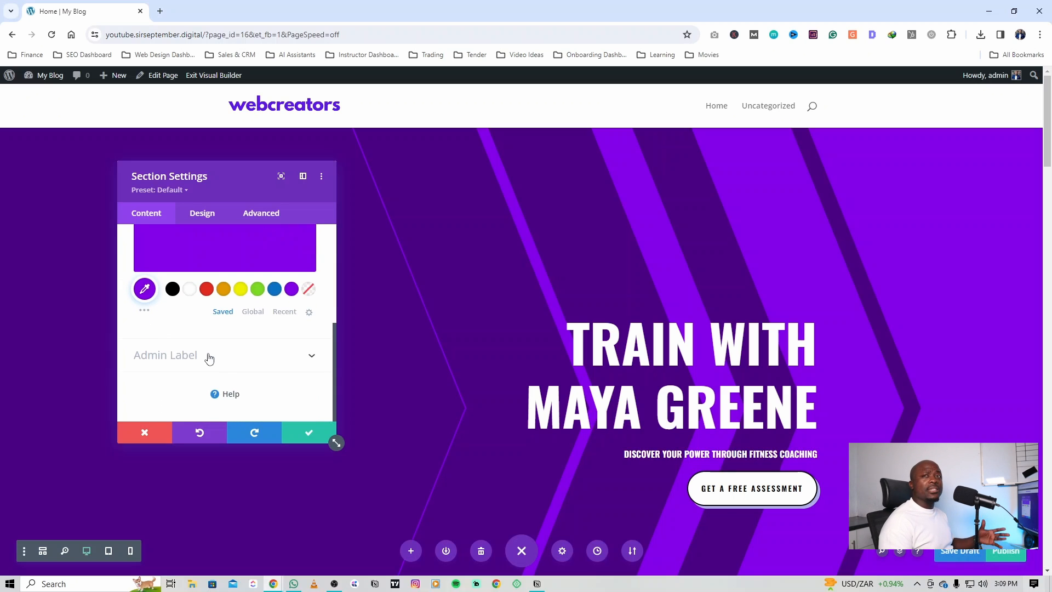
scroll(181, 361, up, 5)
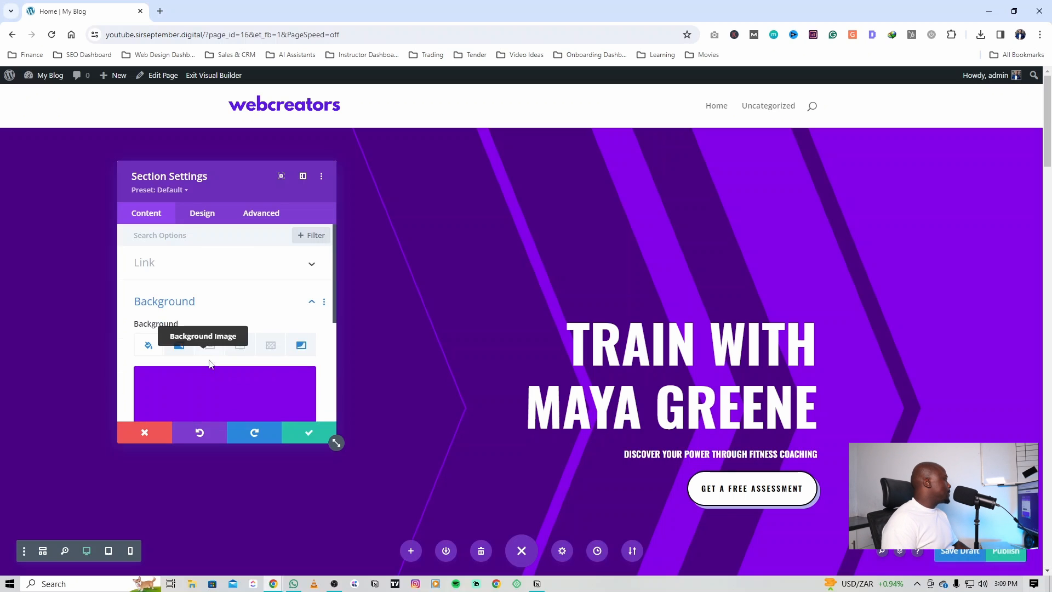
click(198, 434)
click(199, 434)
click(198, 434)
click(198, 434)
click(199, 434)
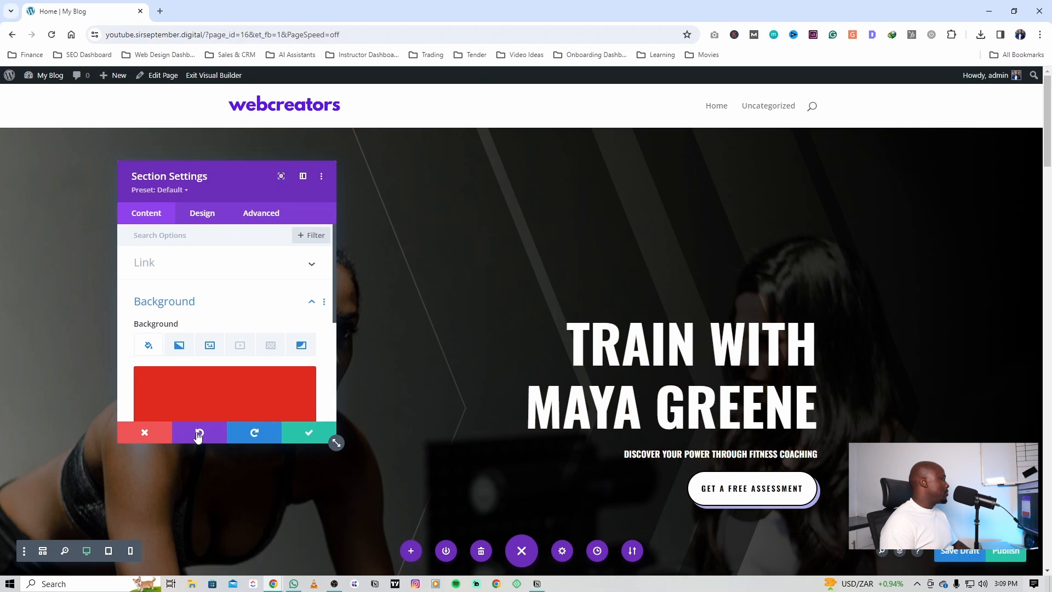
Step: Clear the red background color from the hero section and save its settings
drag(336, 442, 356, 499)
drag(263, 188, 174, 143)
click(225, 343)
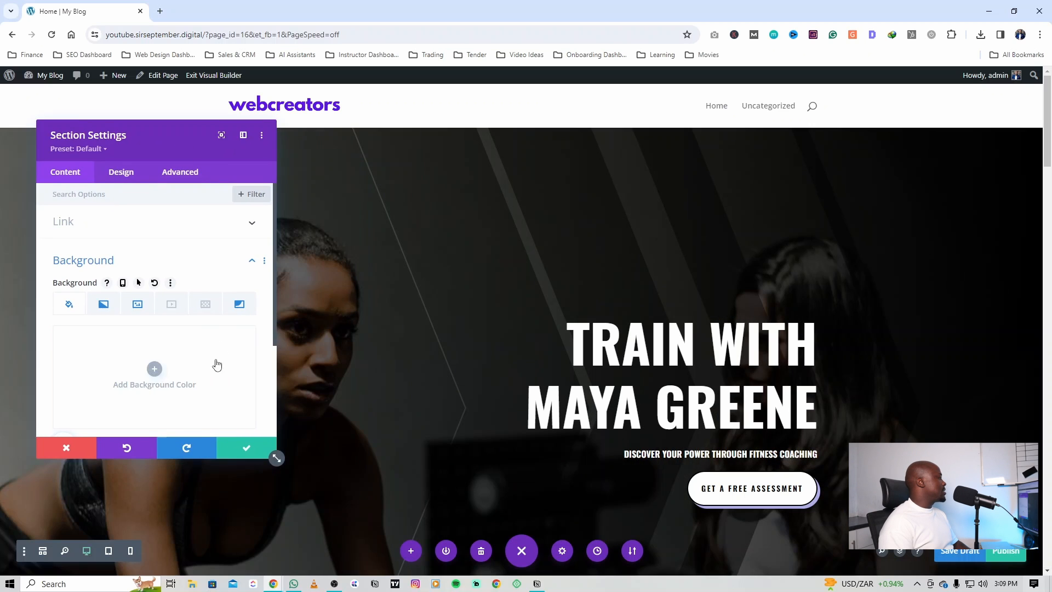
click(247, 453)
Step: Look through the page down to the four-column exercise programs row and view the available row structures
scroll(94, 352, down, 5)
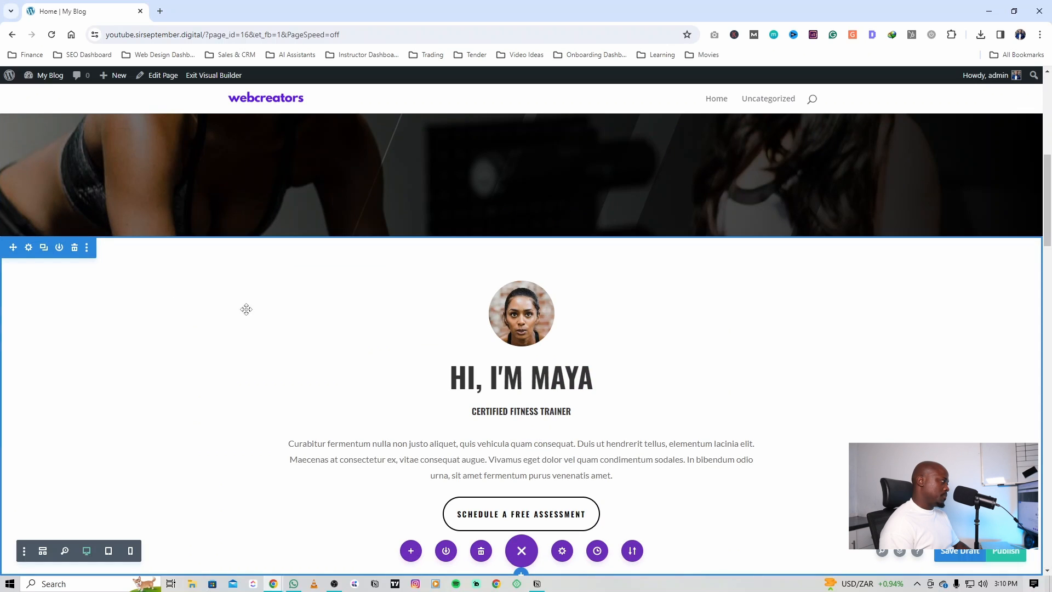
scroll(247, 317, down, 8)
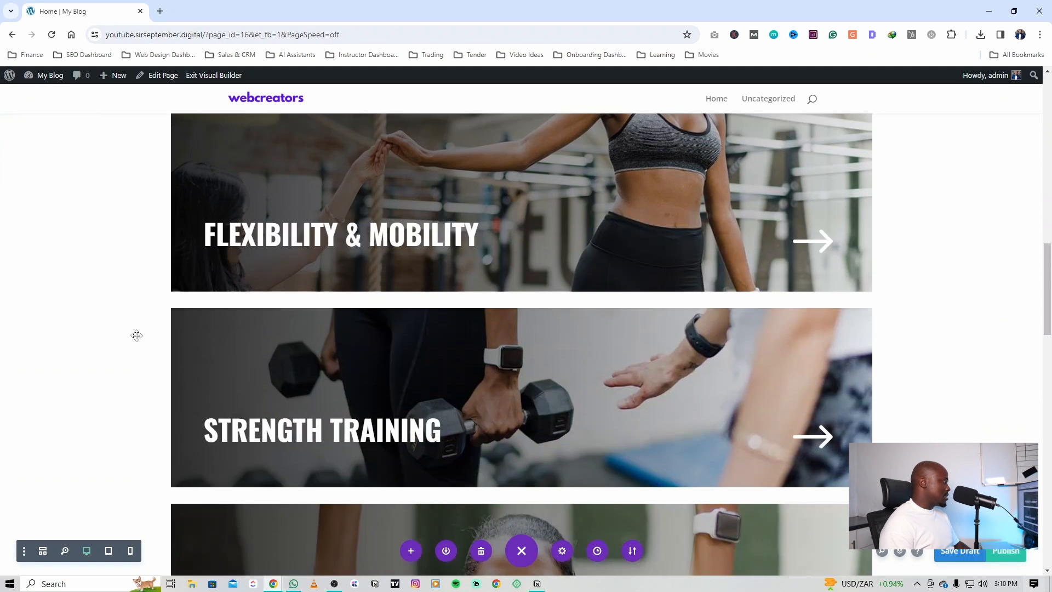
scroll(129, 372, down, 1)
scroll(126, 391, down, 10)
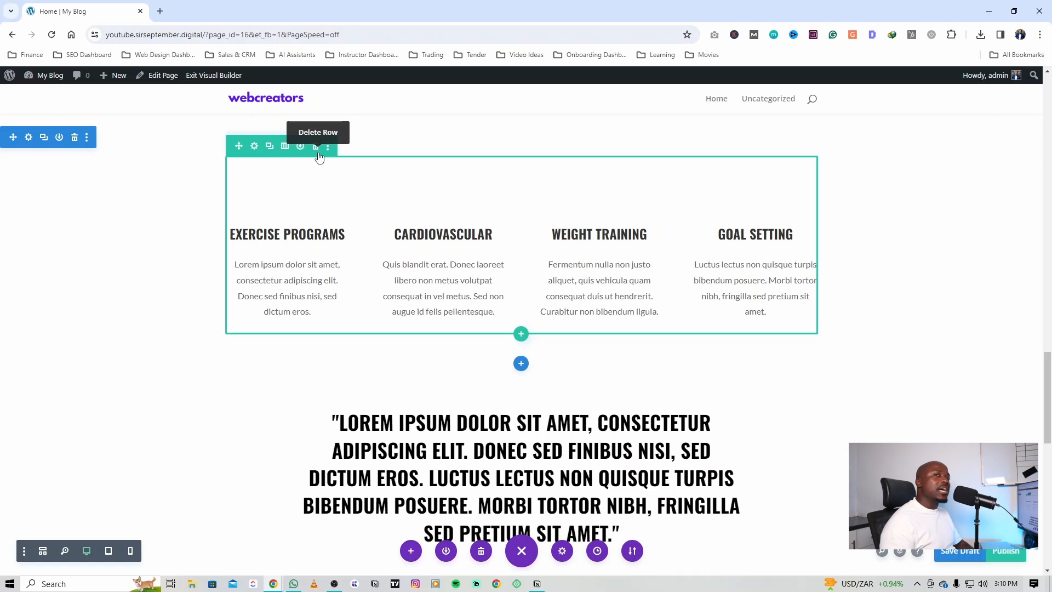
click(524, 341)
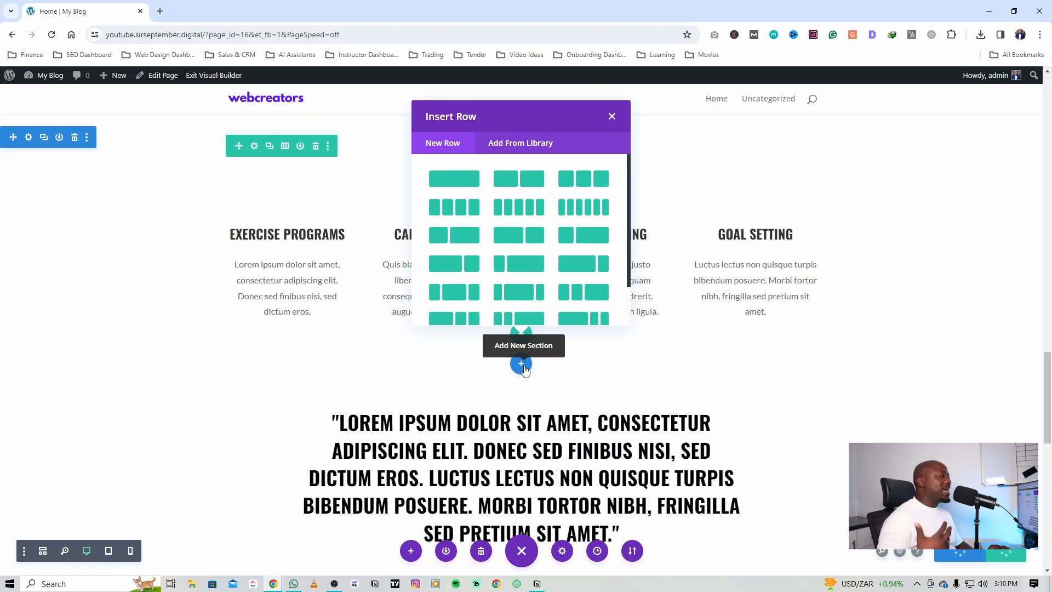
click(565, 363)
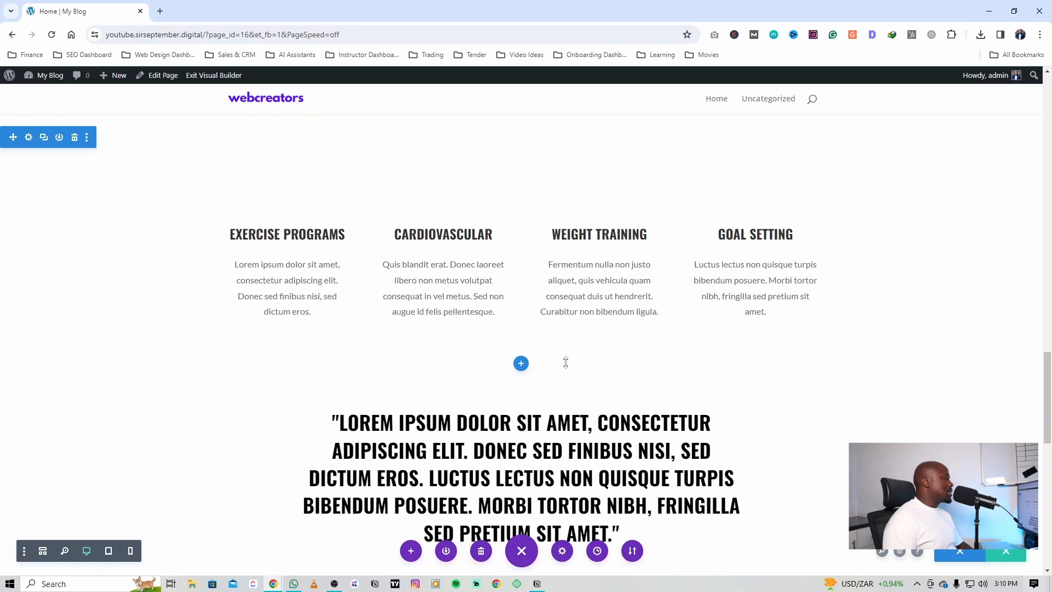
Step: Insert a regular section below the exercise programs row and give it a row of two equal columns
click(522, 365)
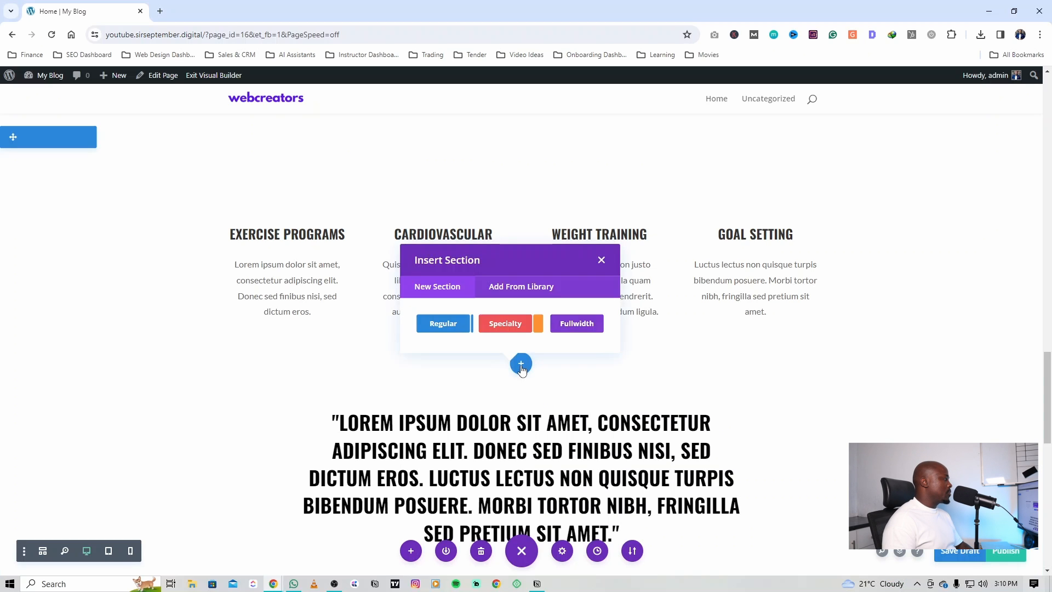
click(455, 326)
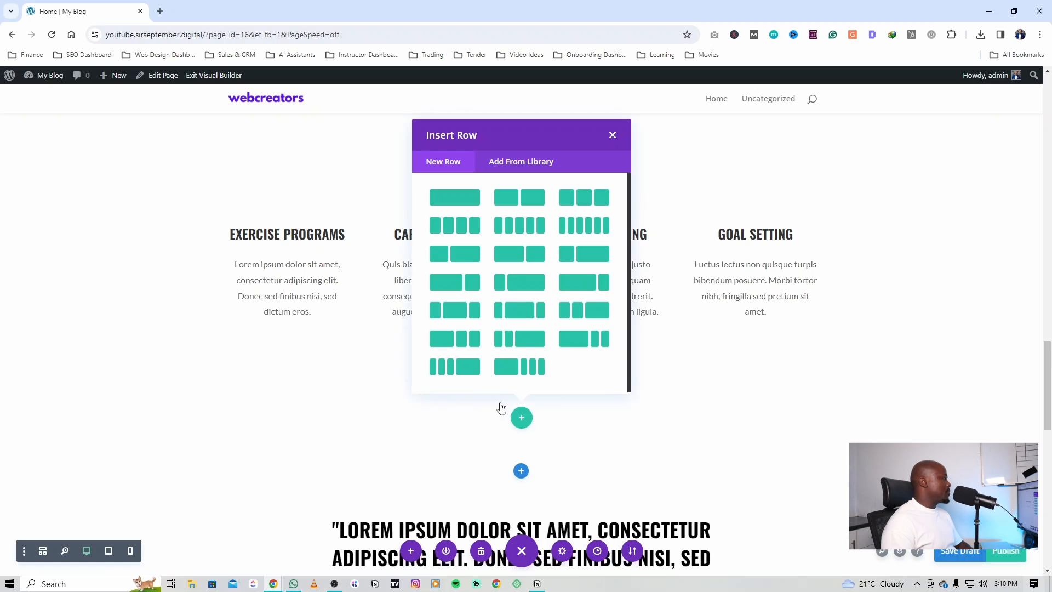
click(612, 135)
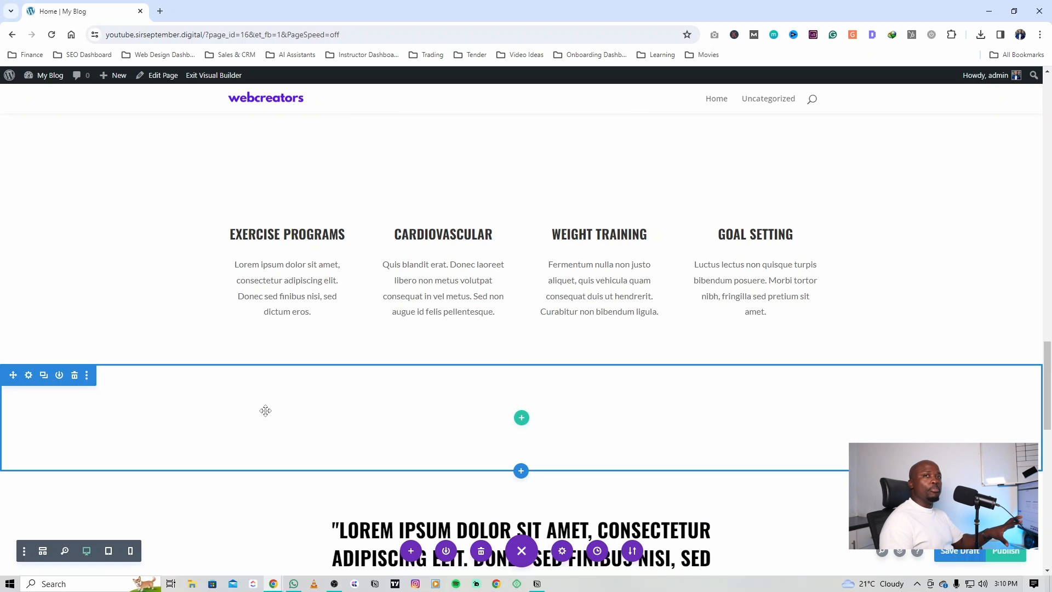
click(520, 420)
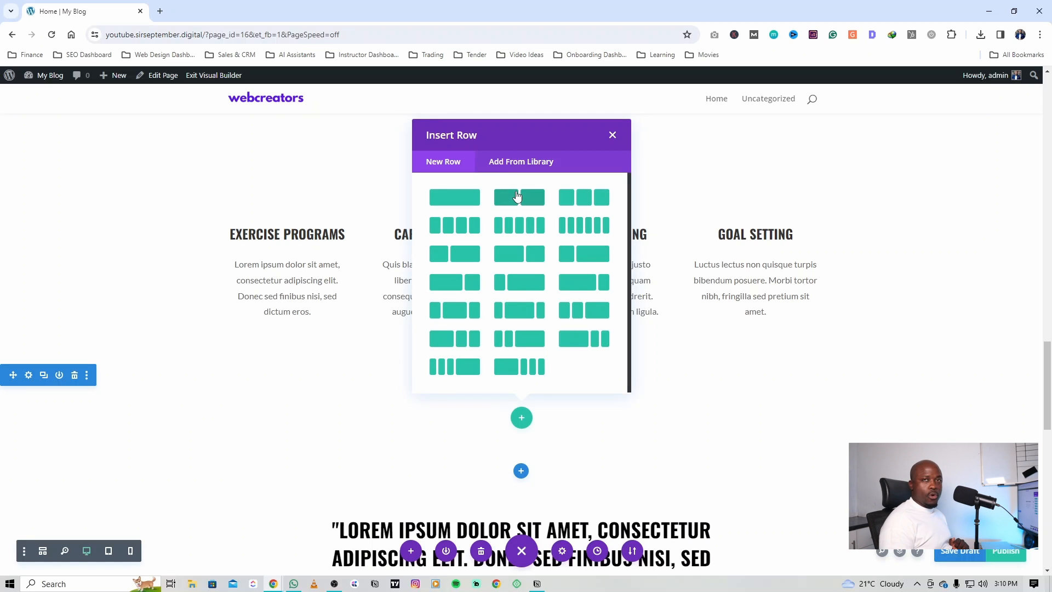
click(517, 196)
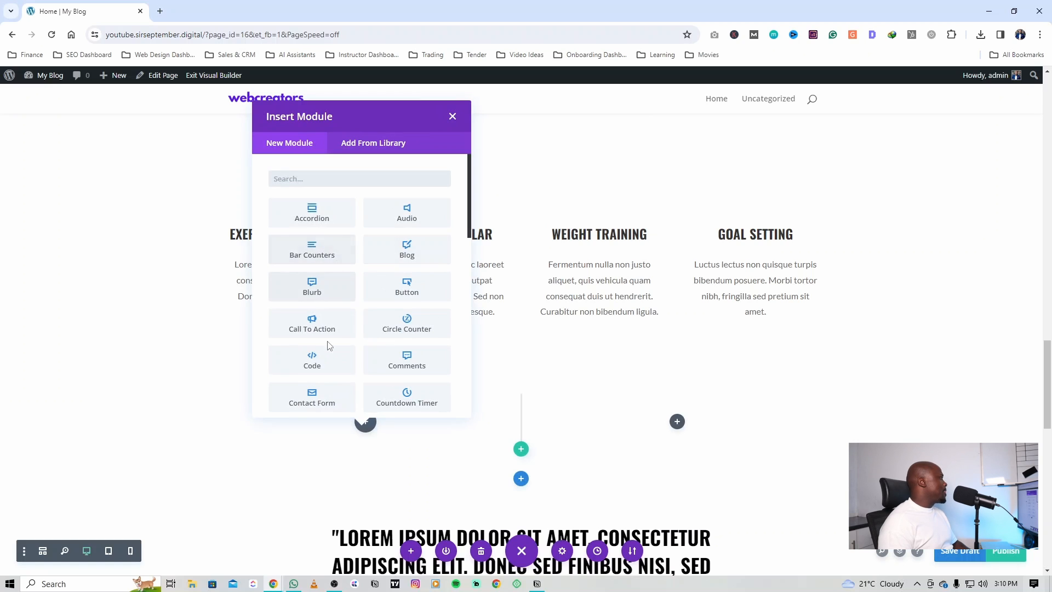
Step: Add a Text module with its default content to the new row's first column
text(text)
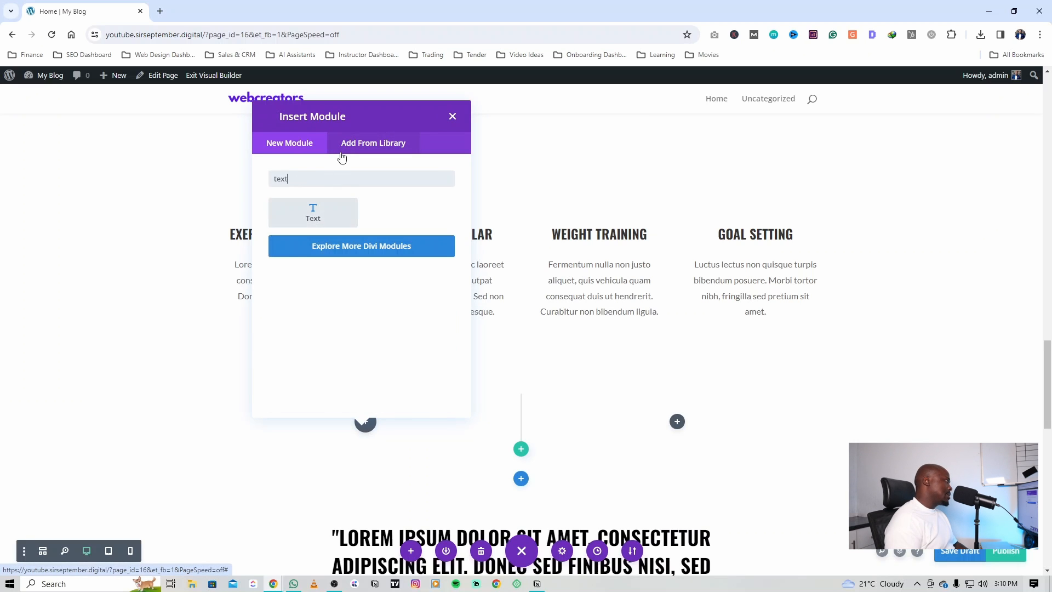
click(317, 212)
click(269, 455)
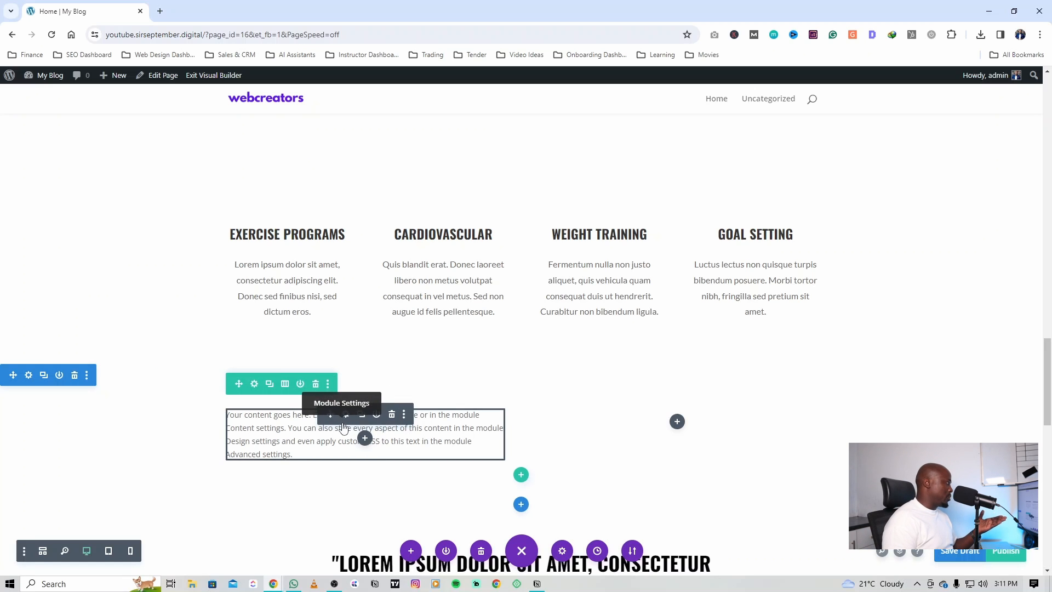
Step: Add an Image module beneath the Text module in the new row's first column
click(370, 445)
click(336, 183)
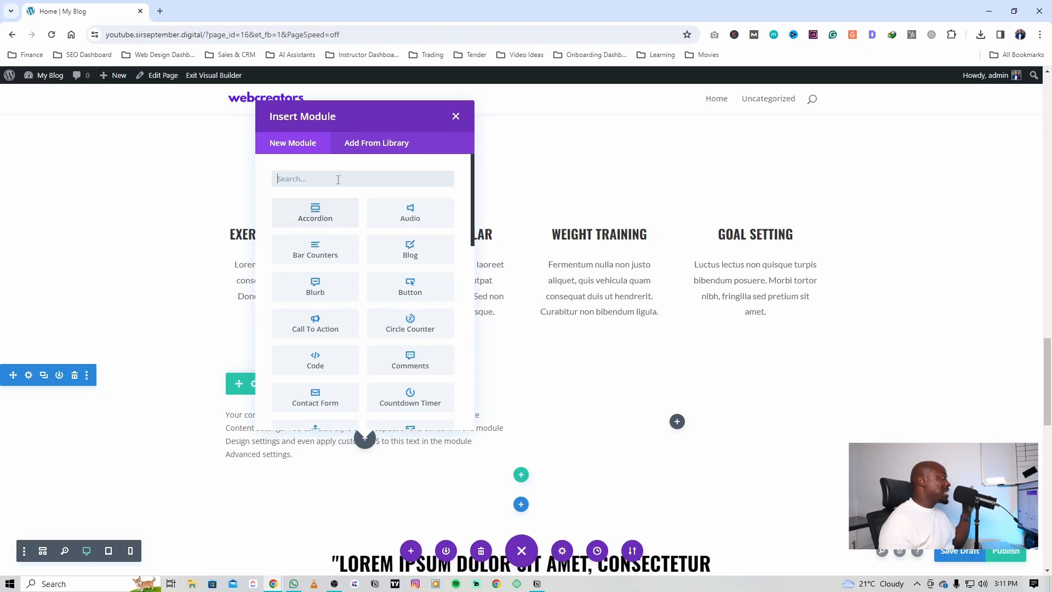
text(imag)
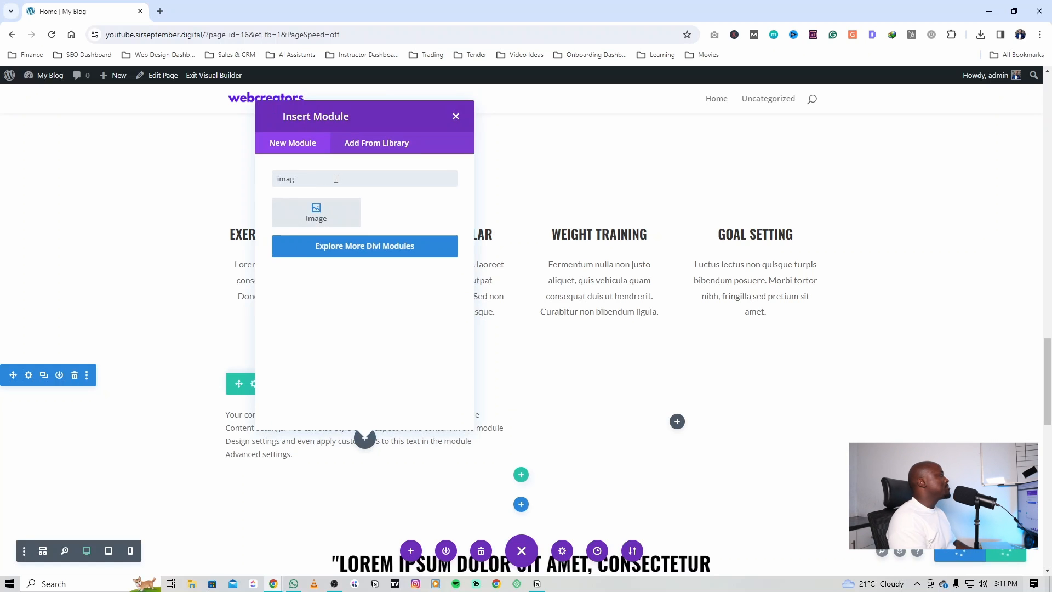
key(Return)
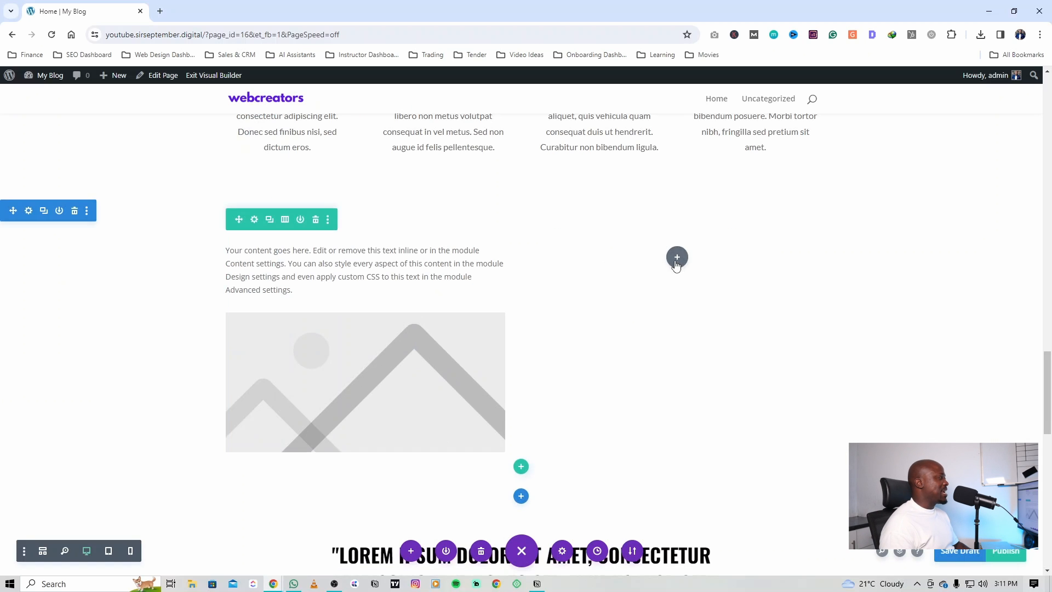
click(676, 255)
text(imag)
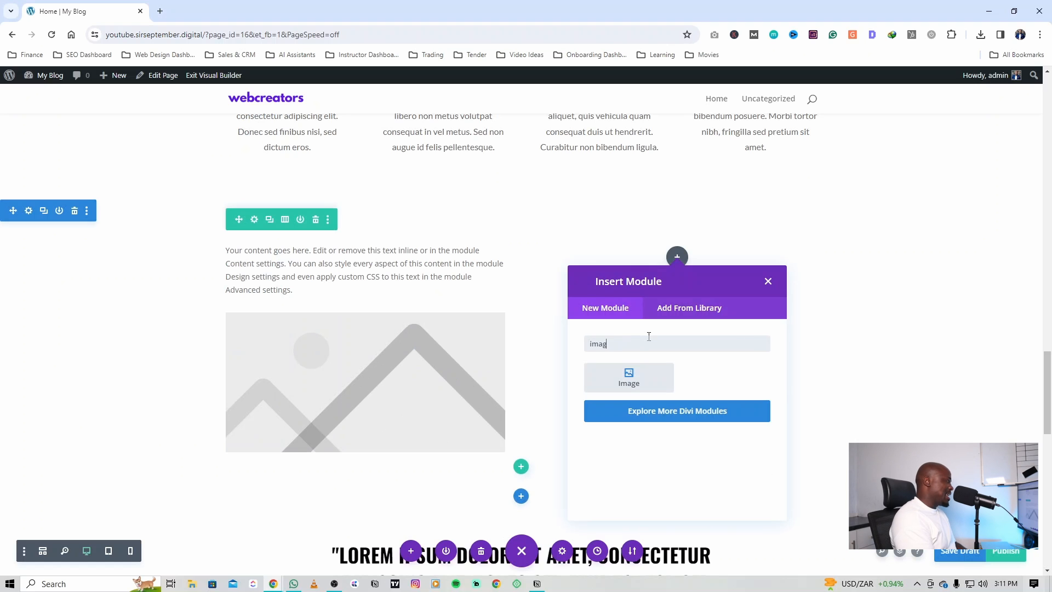
key(BackSpace)
key(BackSpace)
key(BackSpace)
key(ctrl+a)
text(fr)
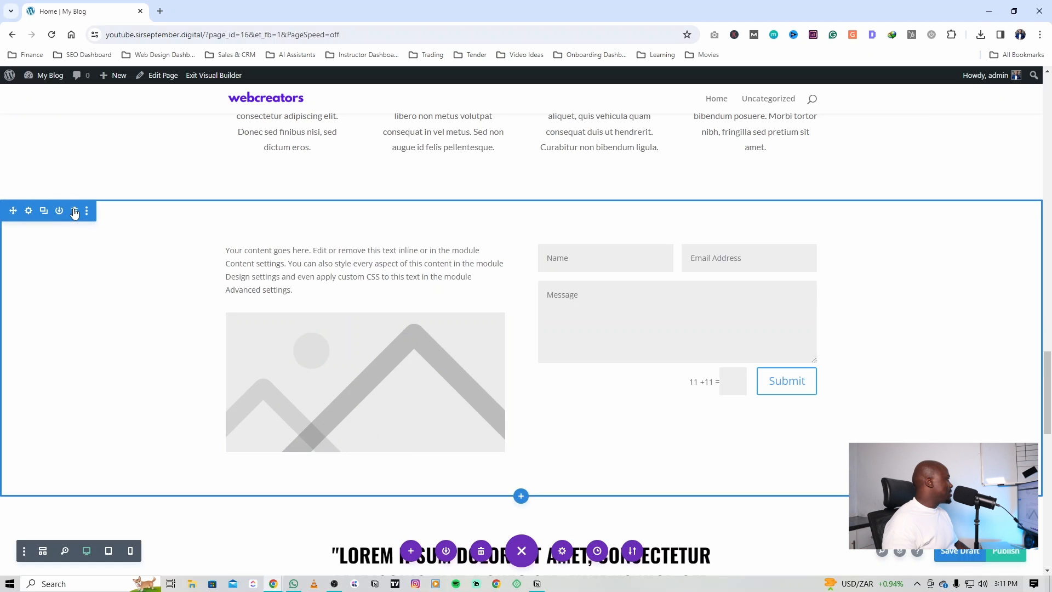
Step: Delete the new two-column section holding the text and image modules
click(74, 212)
Step: Edit the hero heading so the trainer's full name is replaced by "Thee" followed by her first name
scroll(754, 362, up, 10)
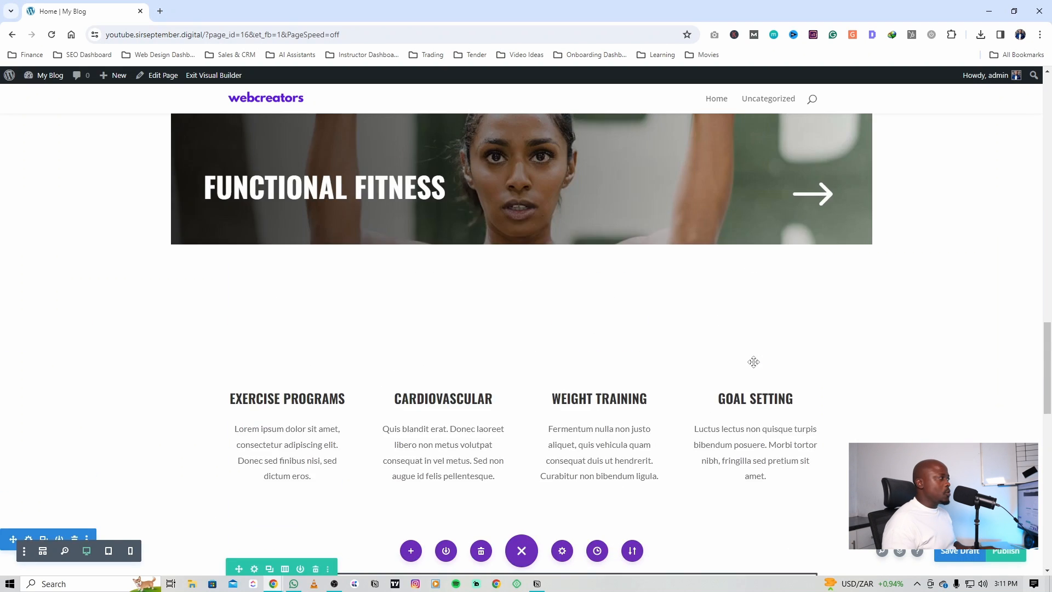
scroll(754, 362, up, 10)
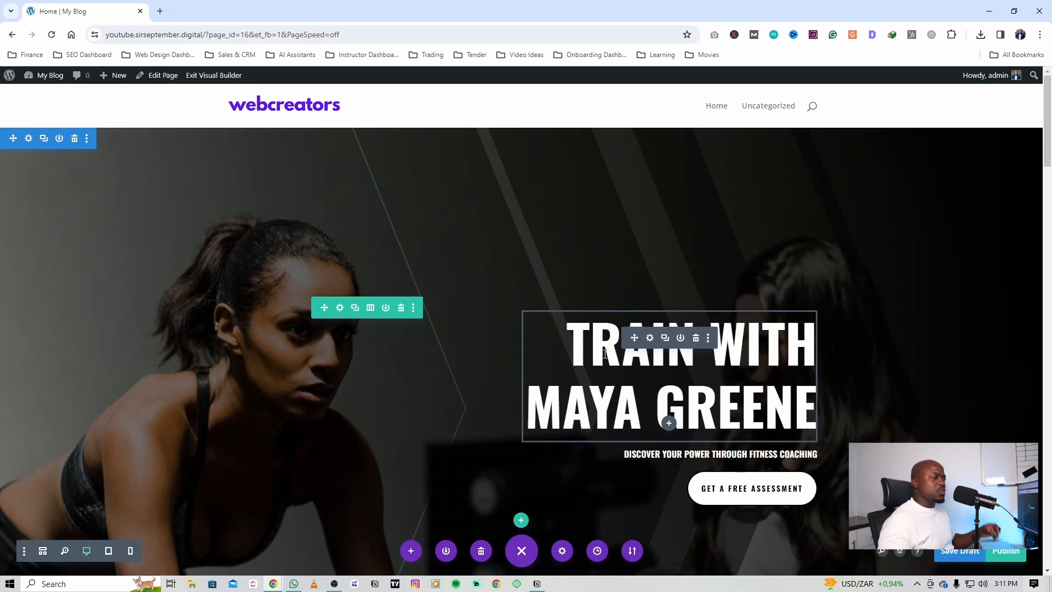
click(650, 337)
click(237, 449)
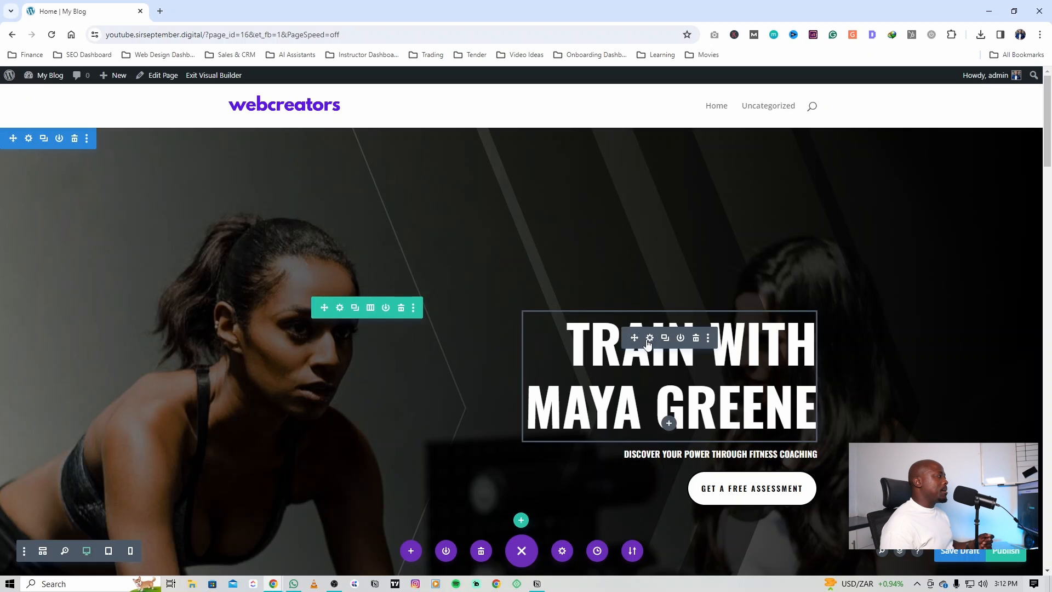
click(650, 337)
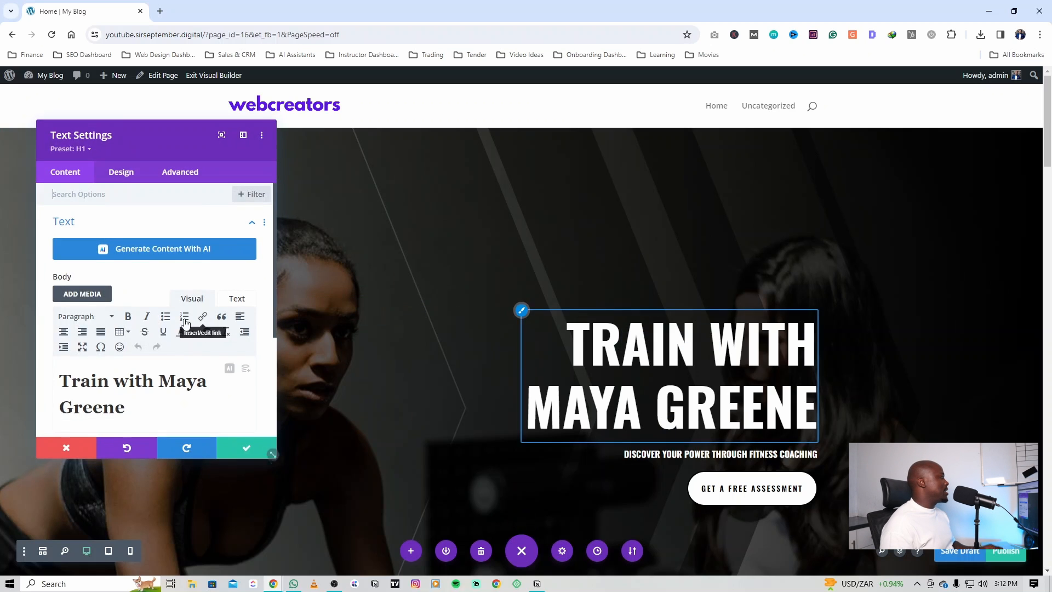
scroll(102, 319, down, 1)
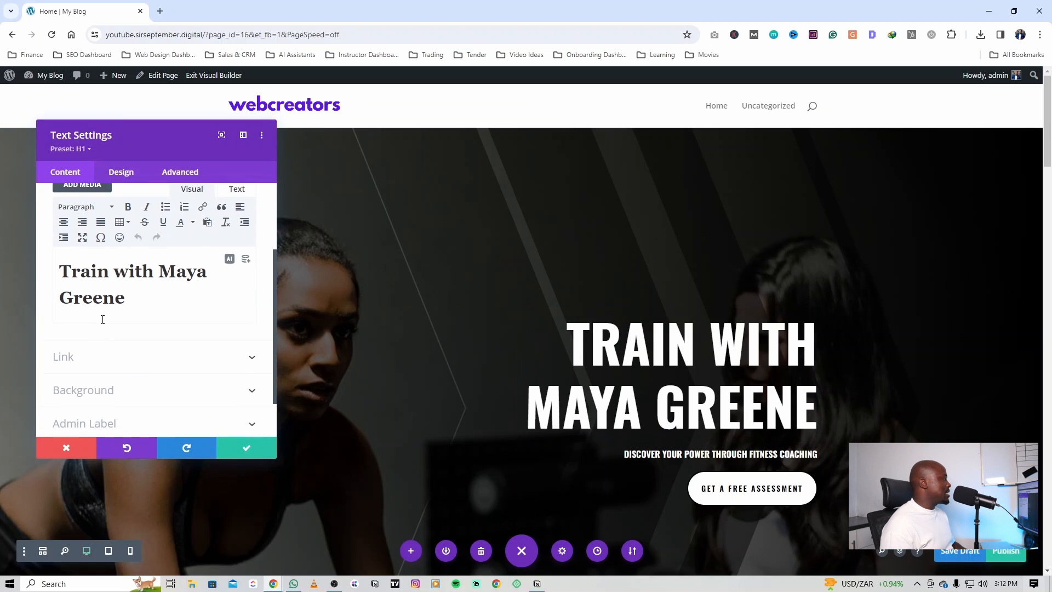
click(150, 294)
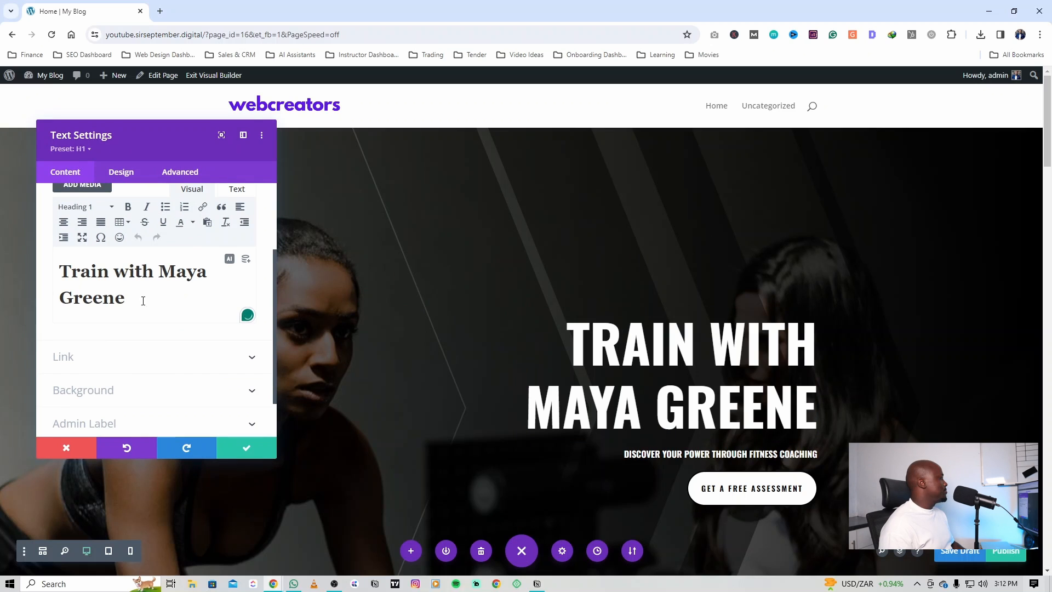
drag(129, 283, 163, 274)
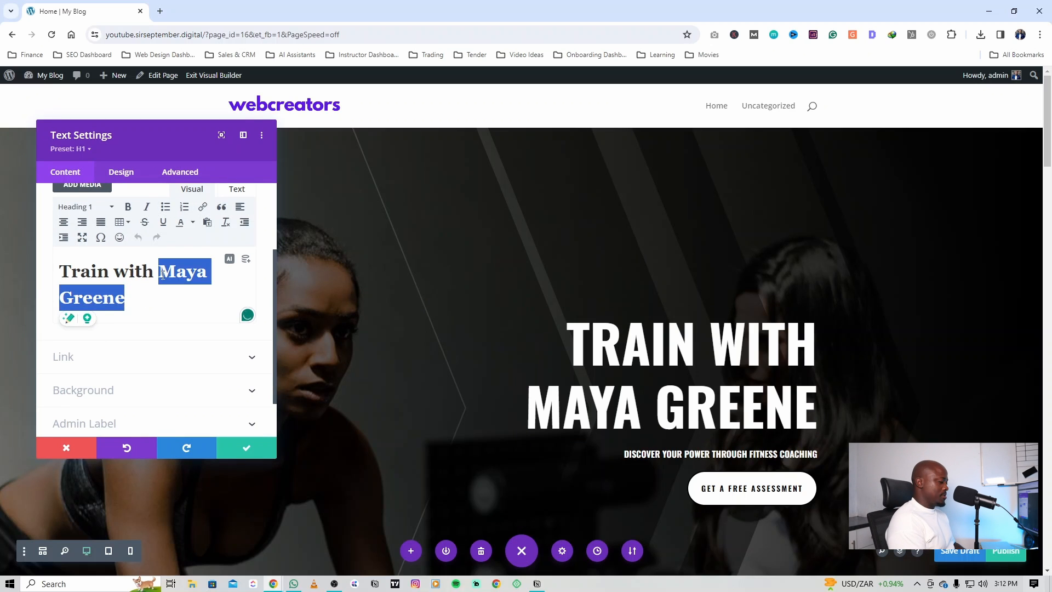
text(Thee M)
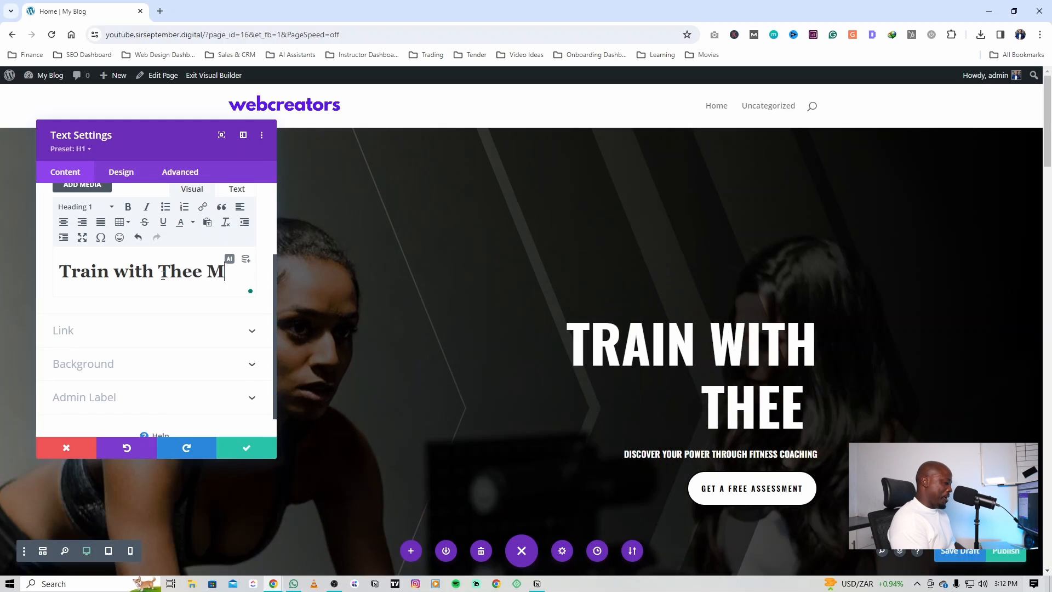
click(87, 212)
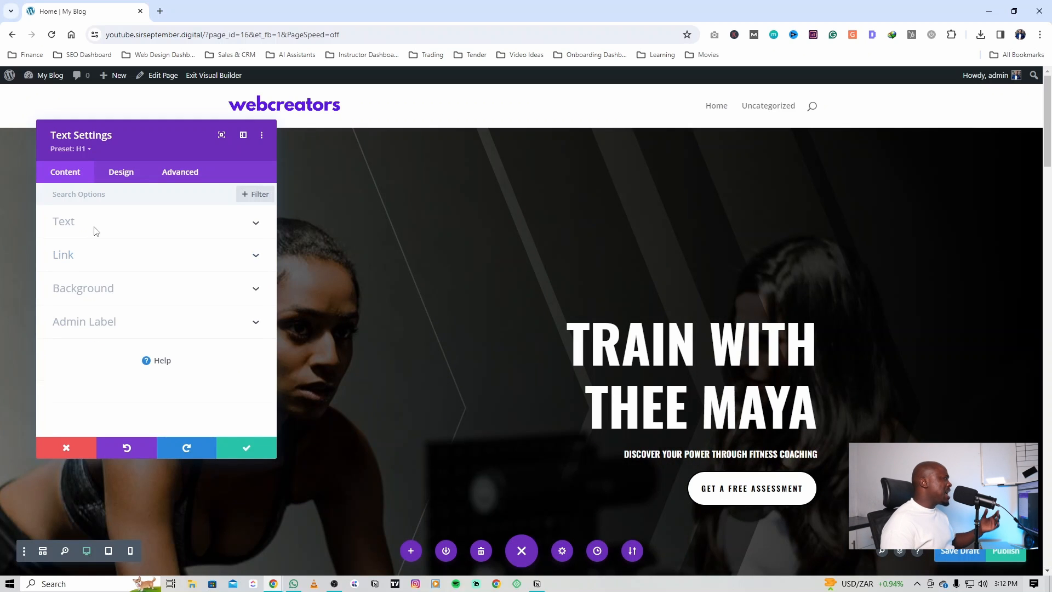
click(95, 230)
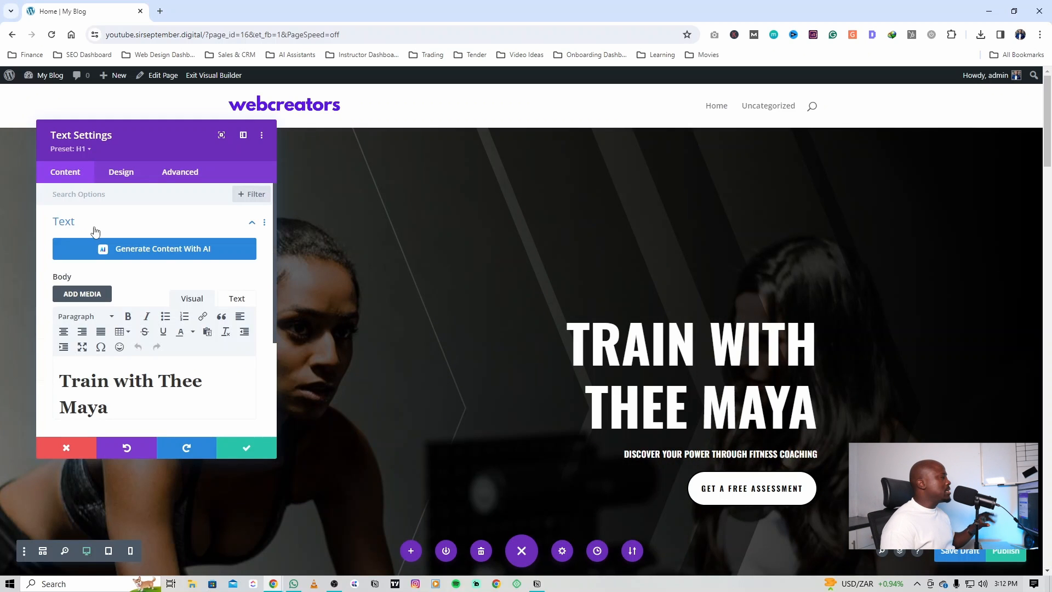
Step: Look through the hero heading's design options and open its Heading Text settings
click(116, 182)
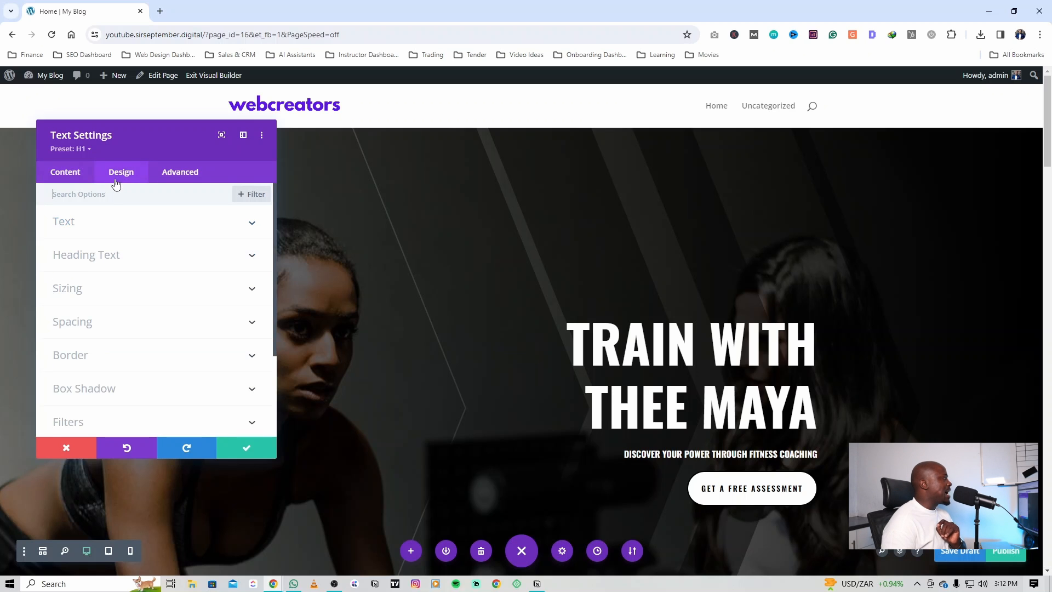
click(132, 255)
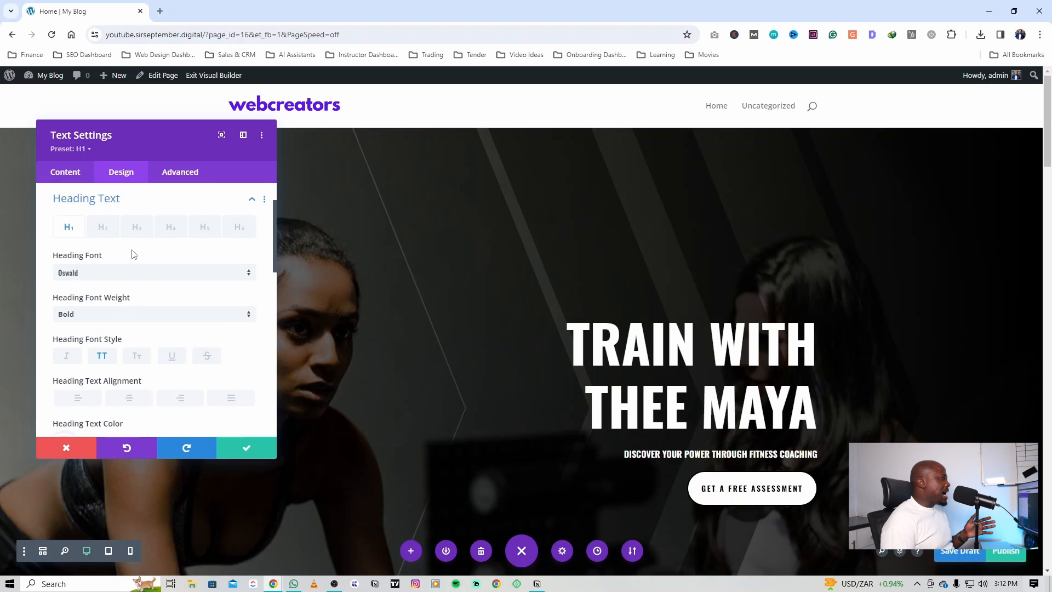
click(105, 201)
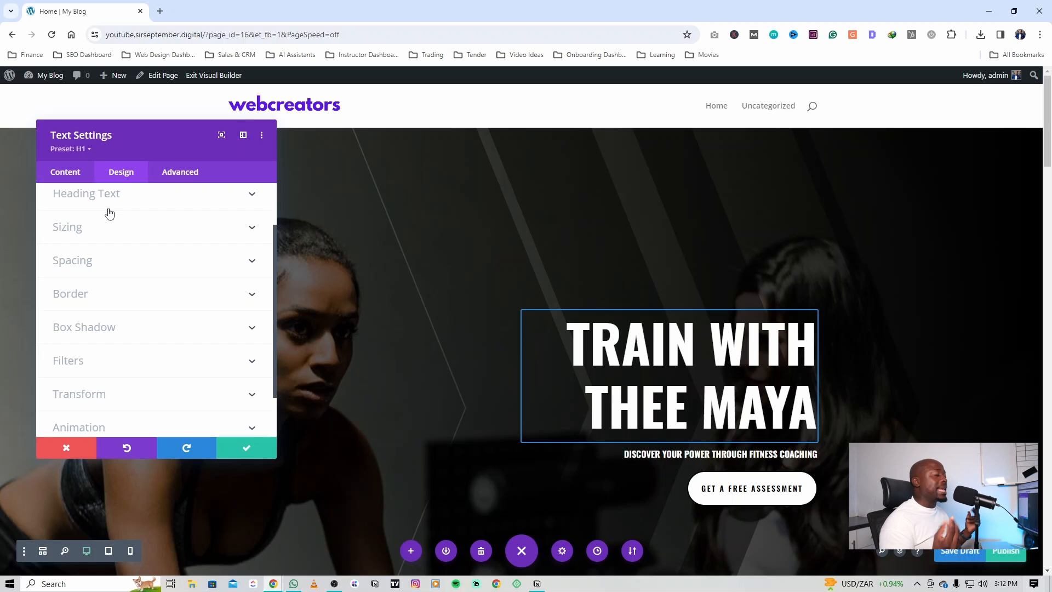
scroll(108, 230, up, 2)
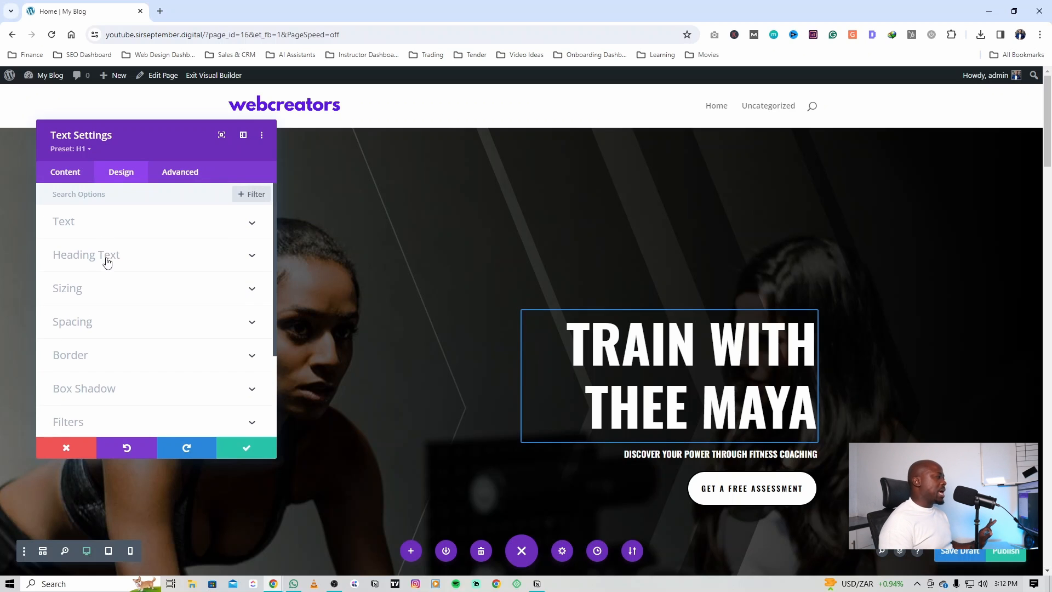
click(109, 258)
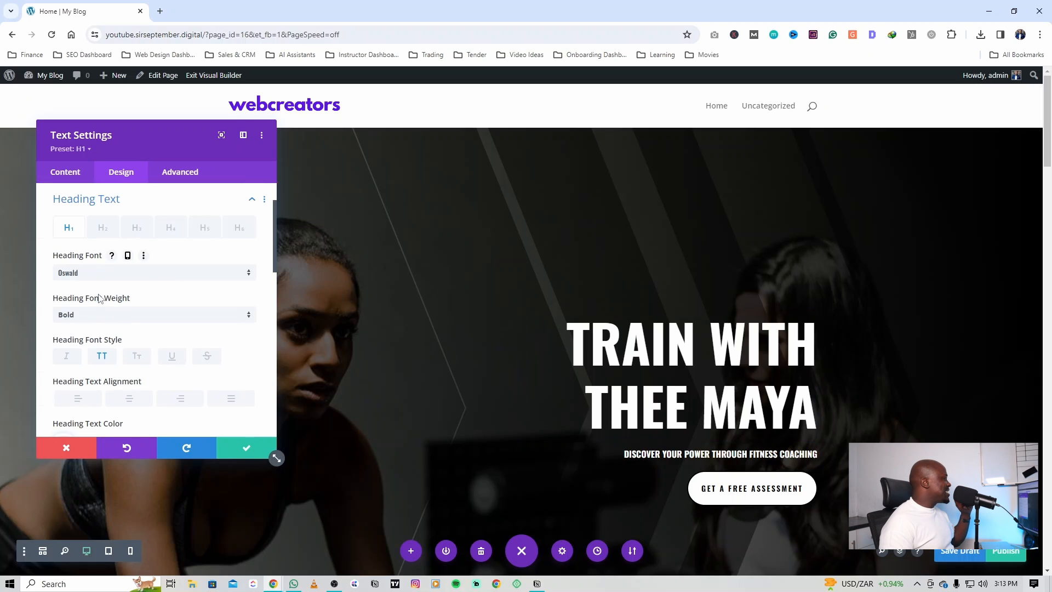
Step: Try the Adamina font on the hero heading, and reset the heading font to its preset
click(99, 276)
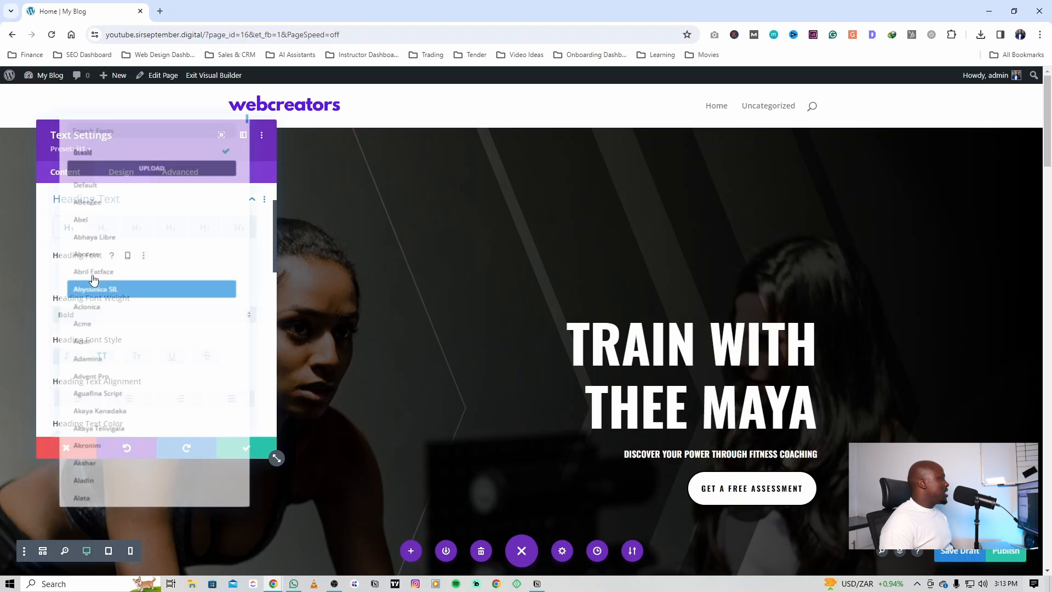
click(52, 281)
click(78, 276)
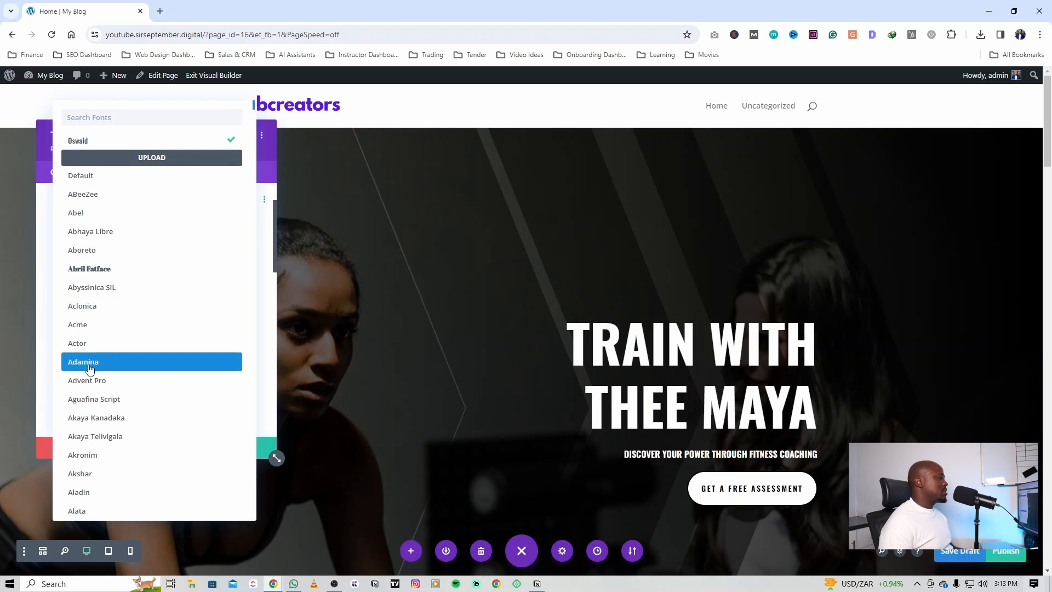
click(91, 366)
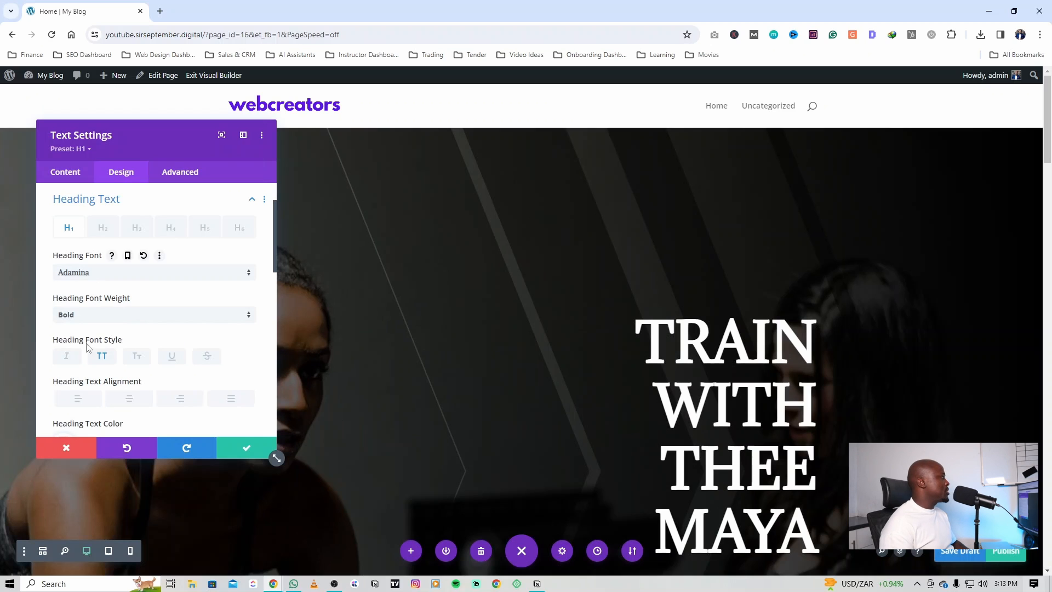
click(144, 255)
Step: Try yellow (#edf000) as the hero heading's text color and settle on red
scroll(132, 288, down, 3)
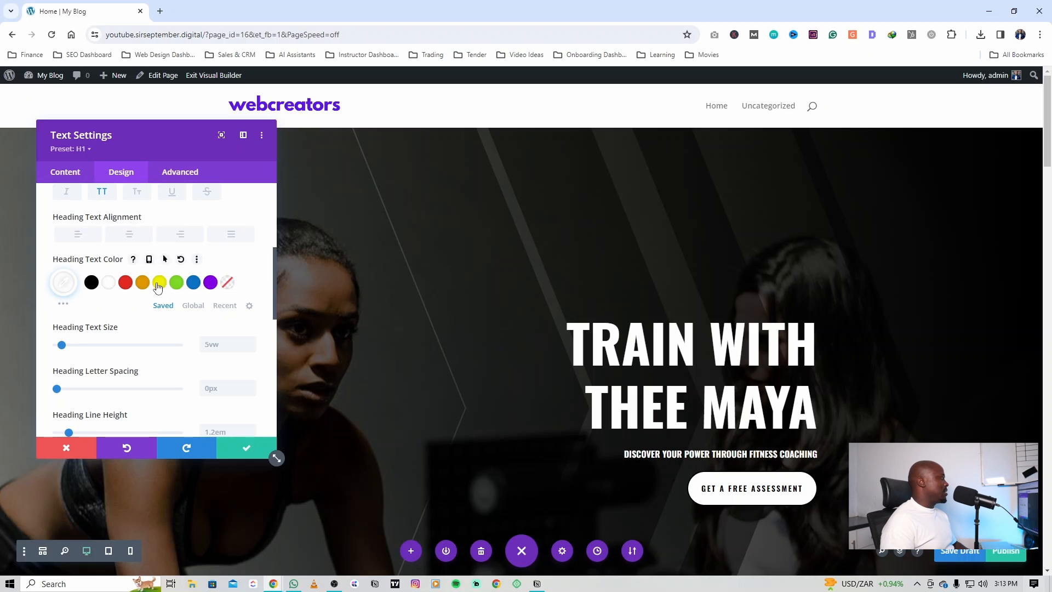
click(160, 283)
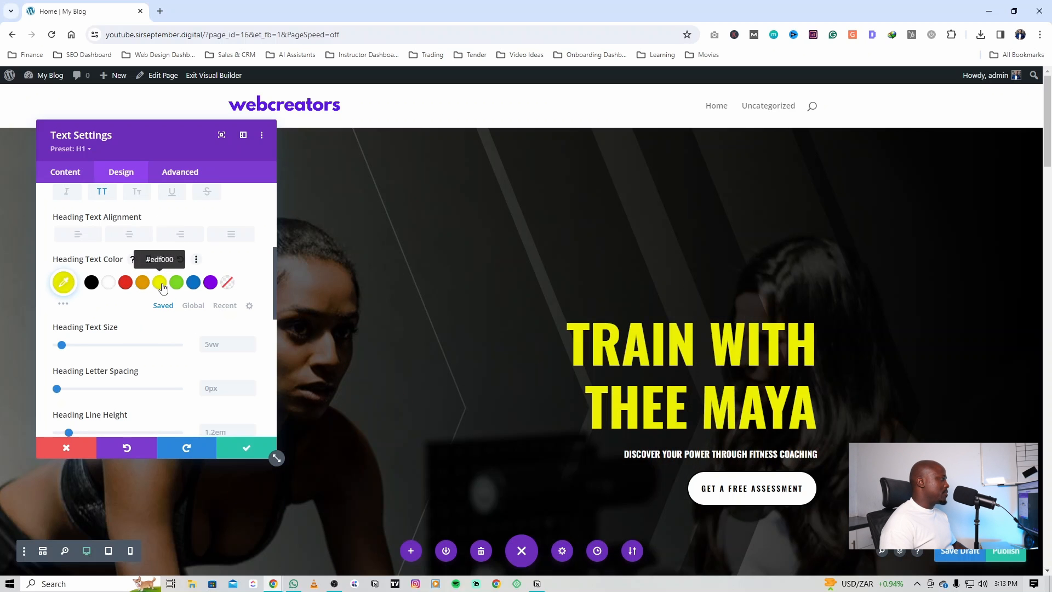
click(125, 284)
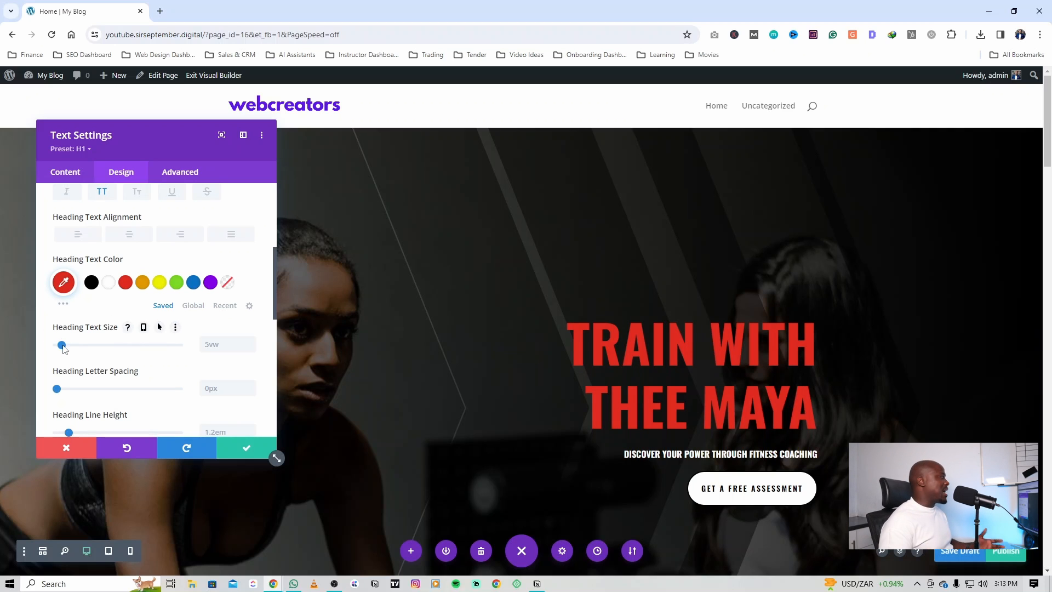
Step: Try enlarging the hero heading's text size to 21vw, and set it back to 5vw
drag(62, 345, 94, 348)
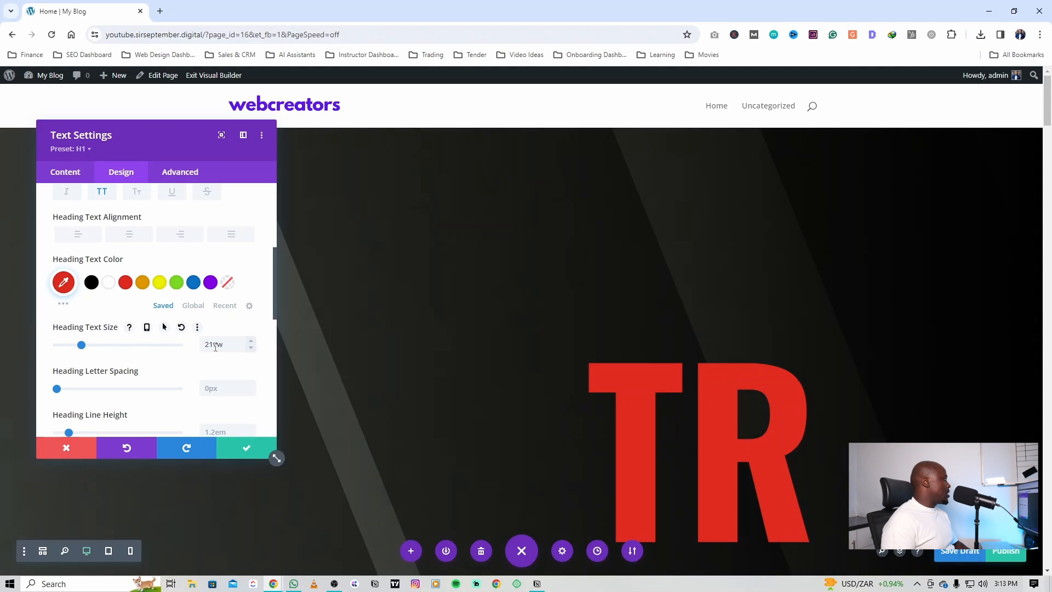
drag(216, 347, 196, 349)
text(5)
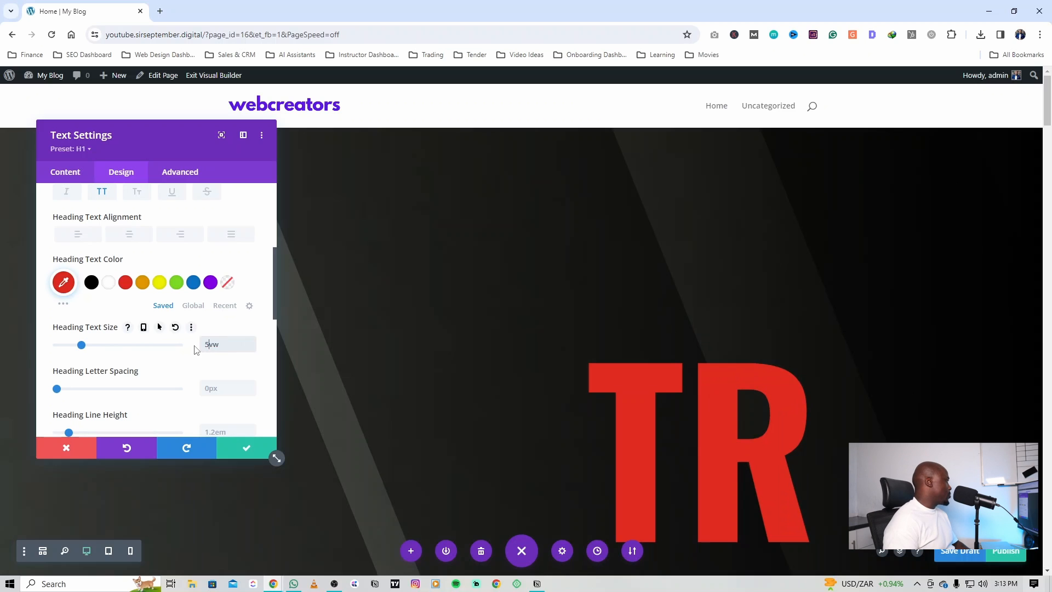
Step: Set the hero heading's letter spacing to 4px and save the text module's settings
scroll(88, 348, down, 1)
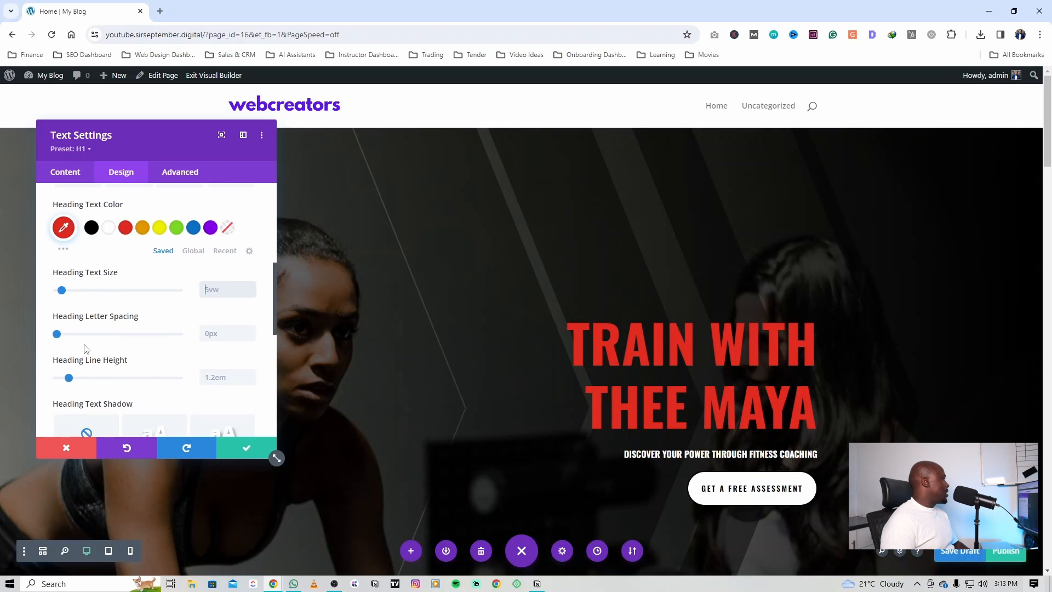
mouse_move(57, 335)
mouse_down()
mouse_move(47, 335)
mouse_move(63, 338)
mouse_up()
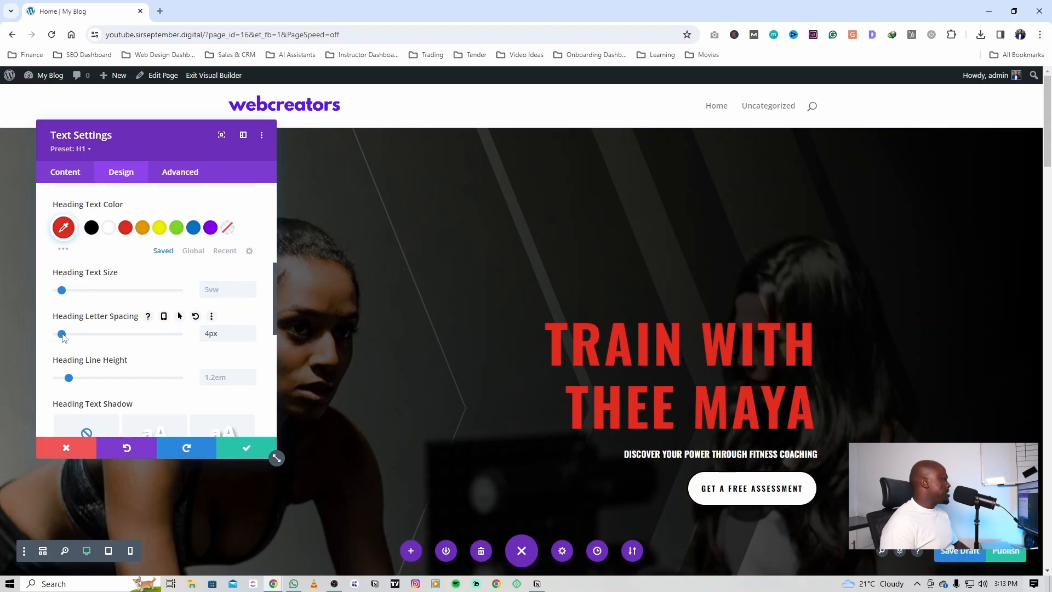
scroll(113, 341, down, 5)
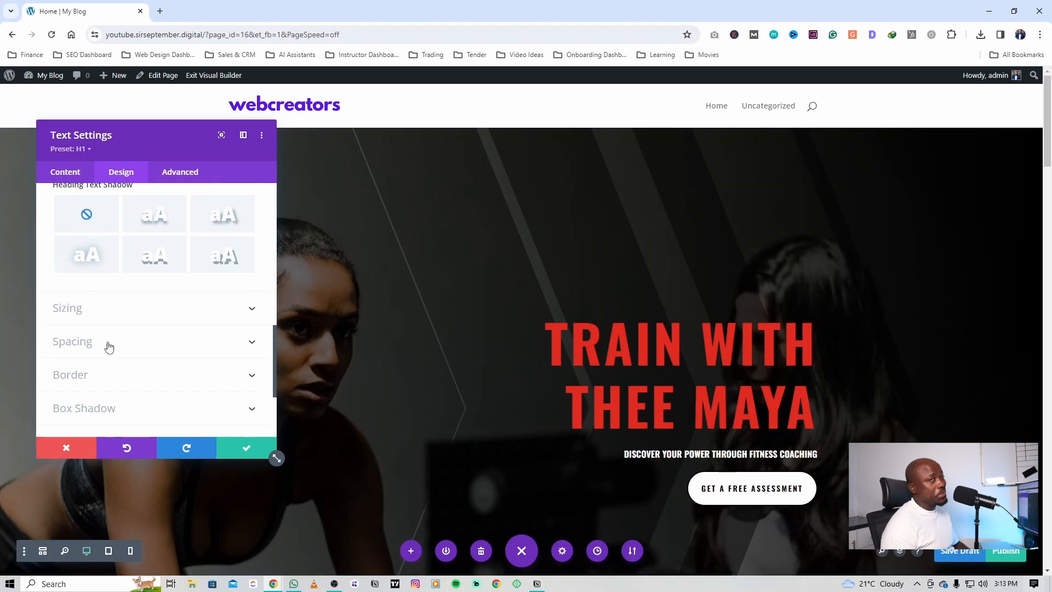
scroll(122, 330, down, 3)
click(247, 448)
Step: Change the hero button's text to "Book a Call"
scroll(761, 393, down, 2)
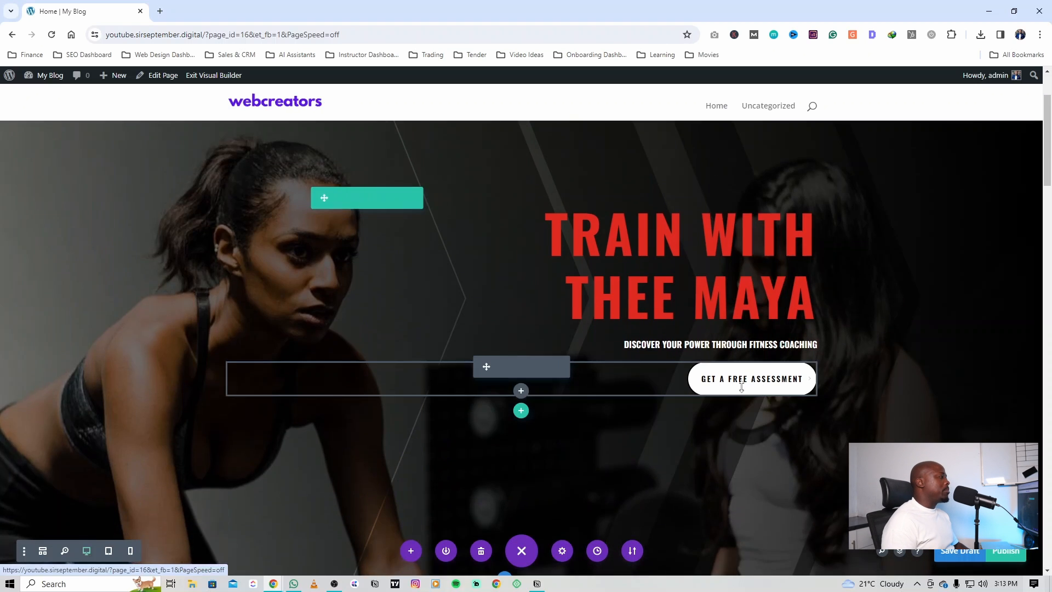
scroll(739, 381, down, 1)
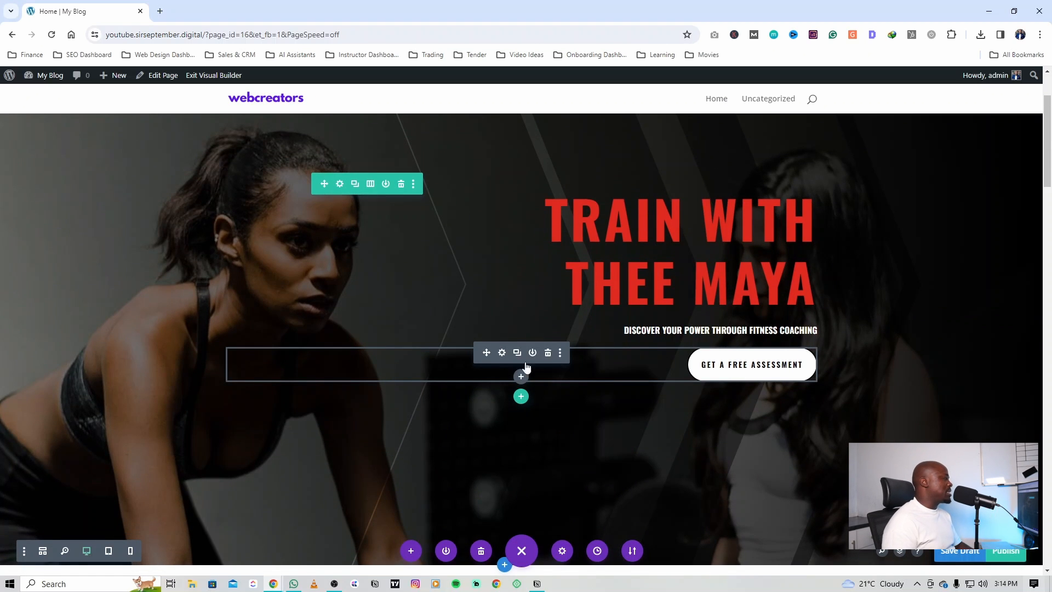
click(502, 352)
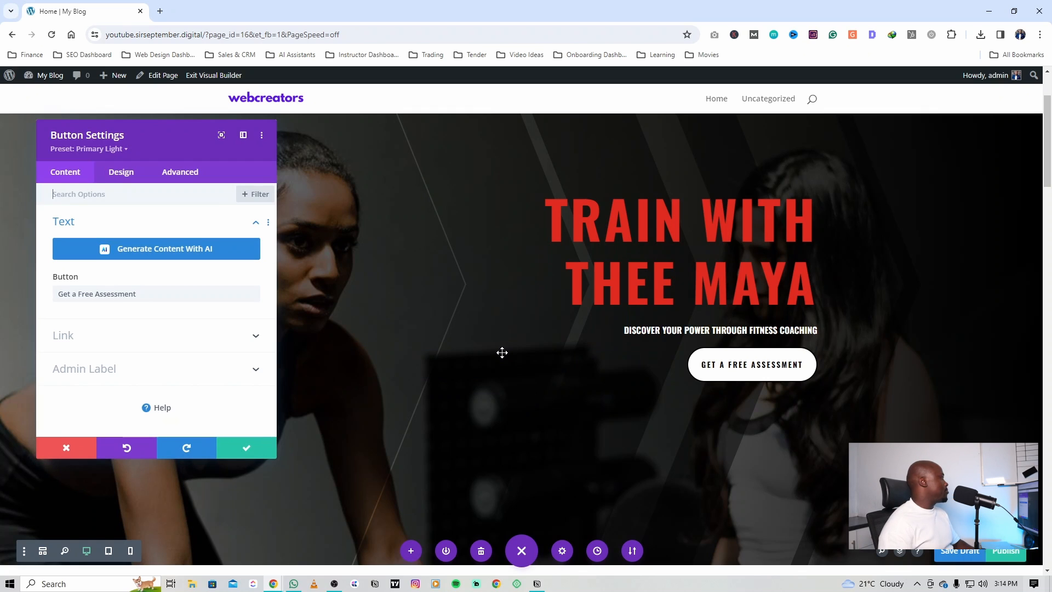
click(83, 295)
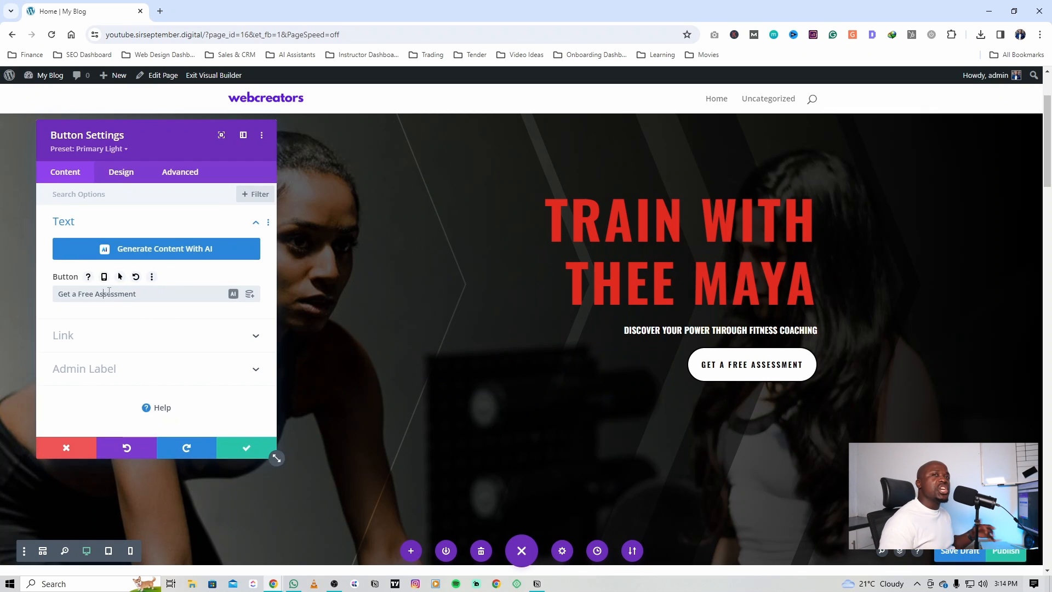
key(ctrl+a)
key(BackSpace)
text(Book a Call)
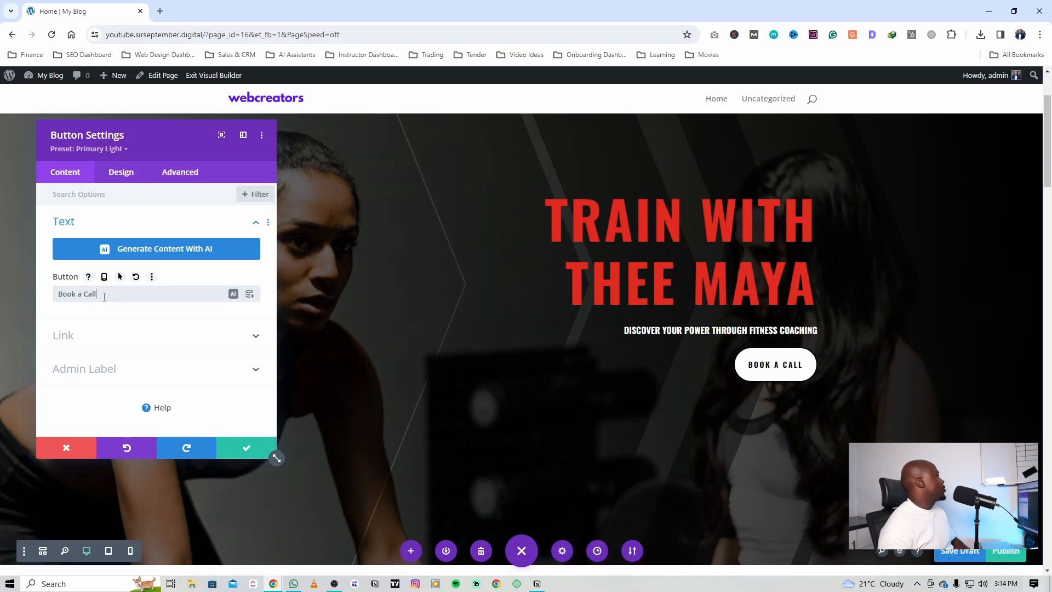
Step: Try /contact as the hero button's link URL and settle on #services
click(66, 339)
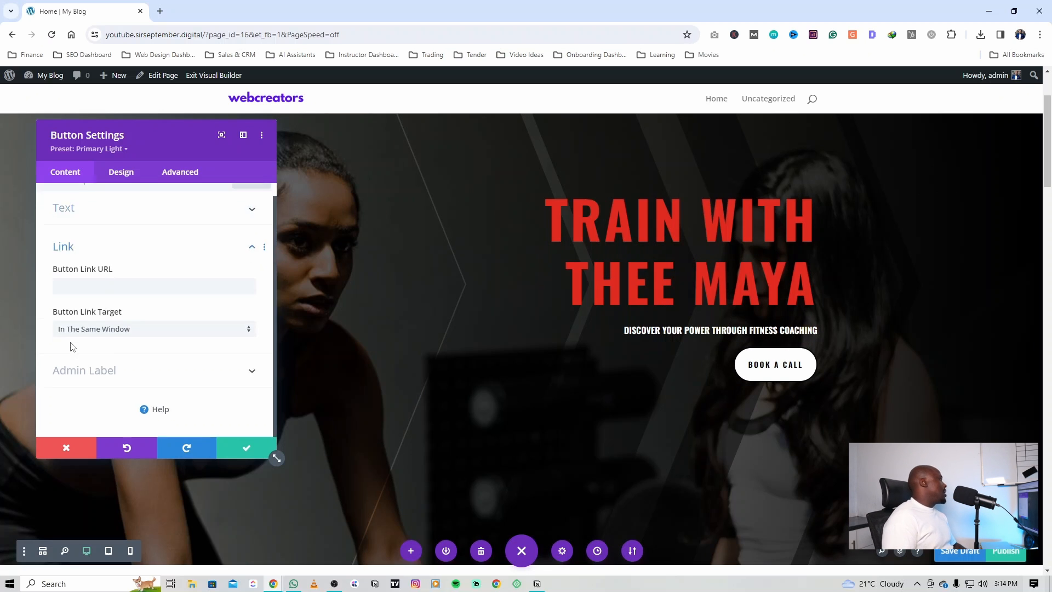
click(85, 284)
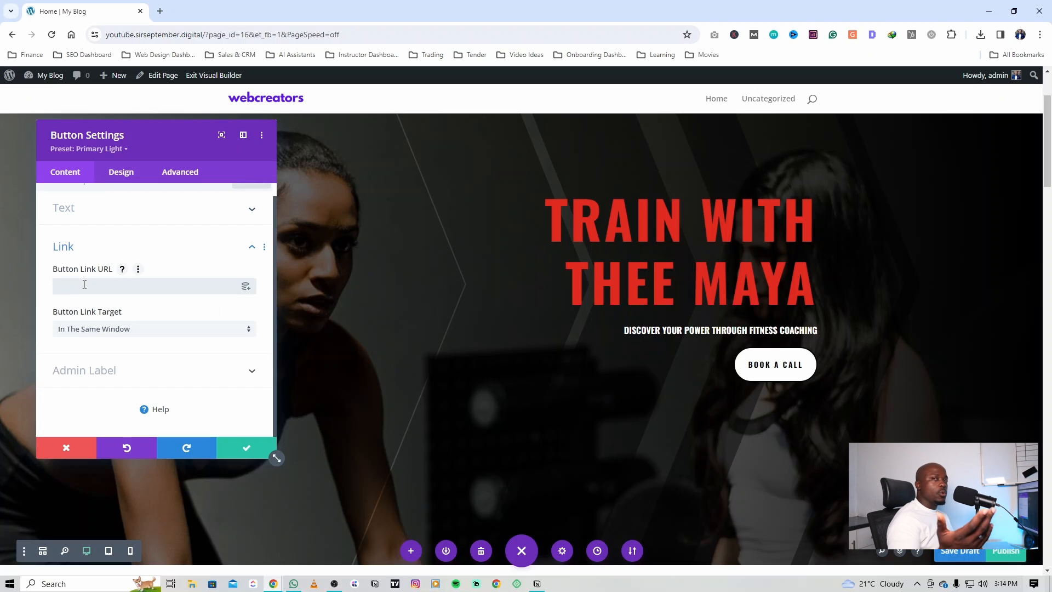
text(/contact)
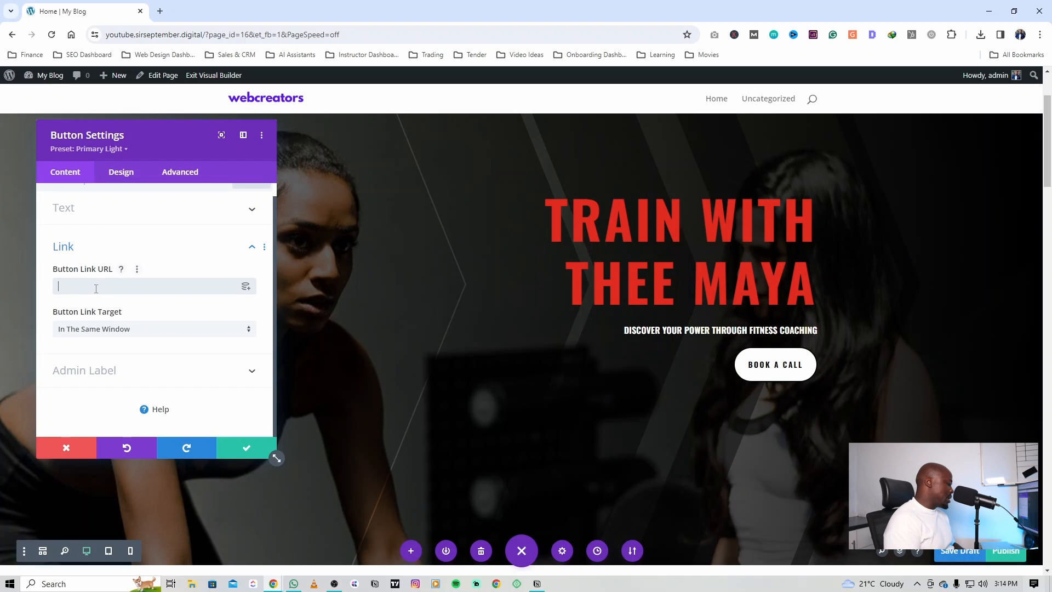
text(services)
Step: Change the hero button's text to "Leaern More" and save the button's settings
drag(95, 289, 73, 221)
click(73, 221)
drag(98, 294, 2, 278)
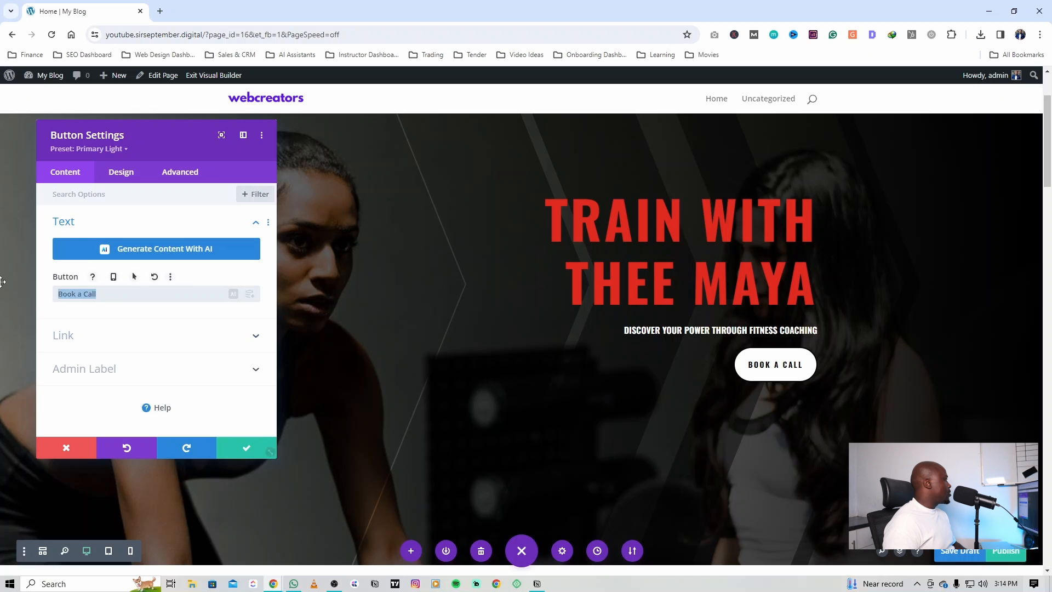
text(Lea)
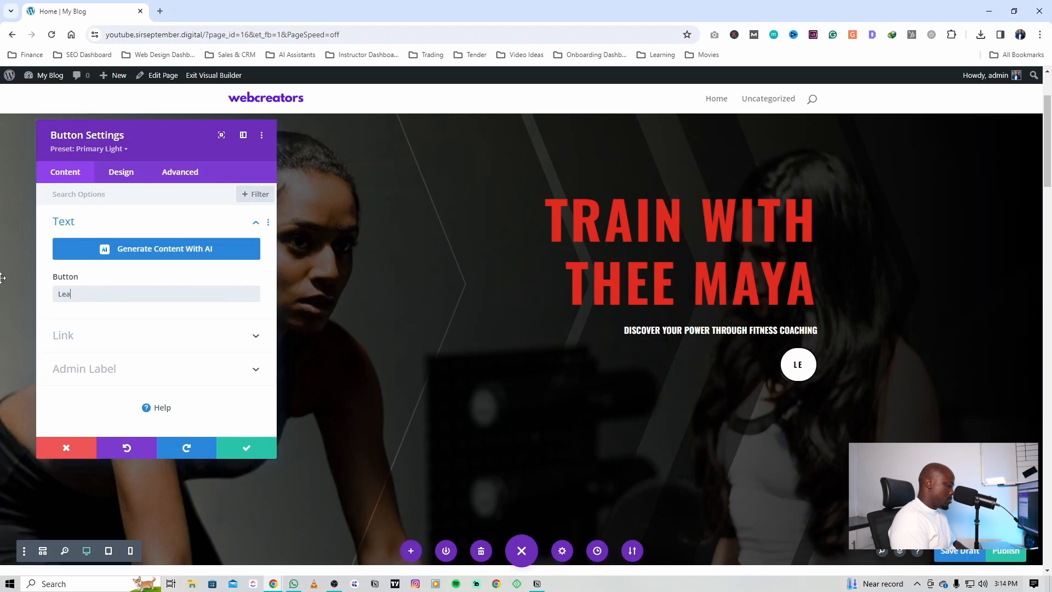
text(ern More)
click(246, 447)
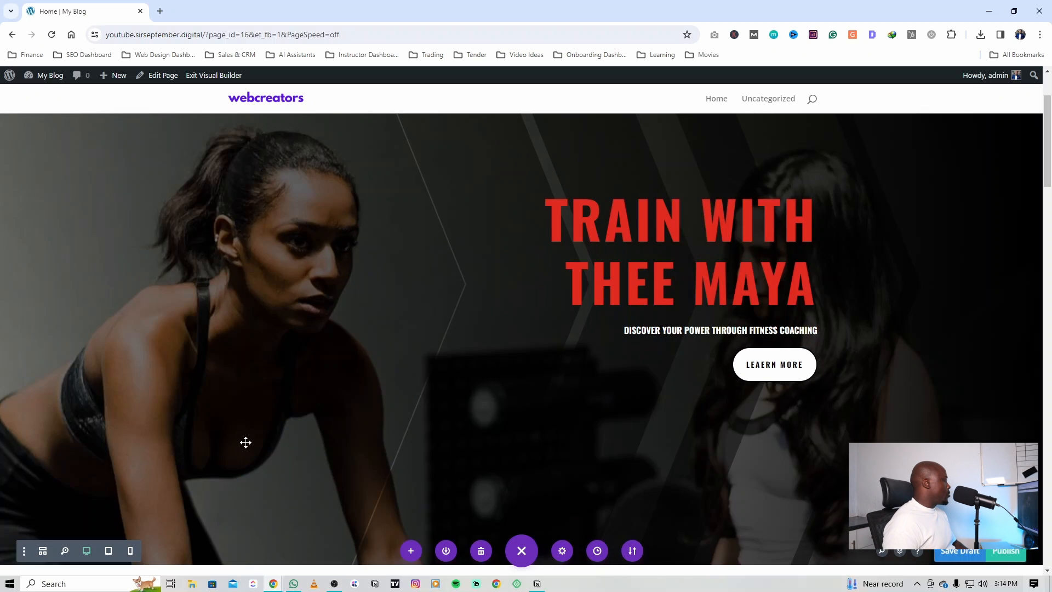
Step: Give the "Hi, I'm Maya" section the CSS ID services, without the # sign, and save the section's settings
scroll(320, 387, down, 8)
scroll(306, 399, down, 3)
scroll(383, 337, up, 4)
scroll(357, 361, down, 1)
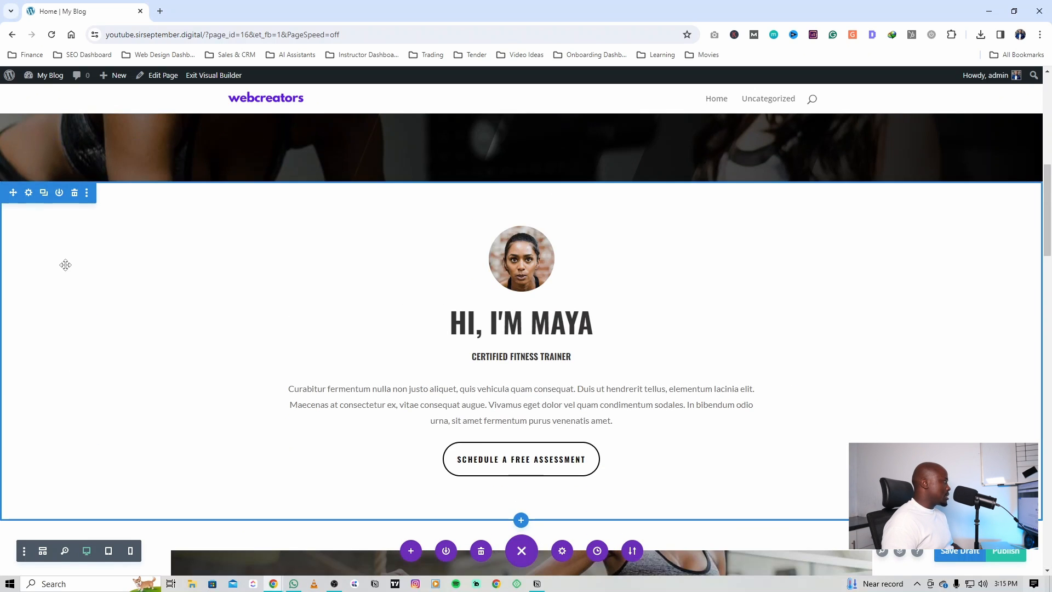
click(66, 266)
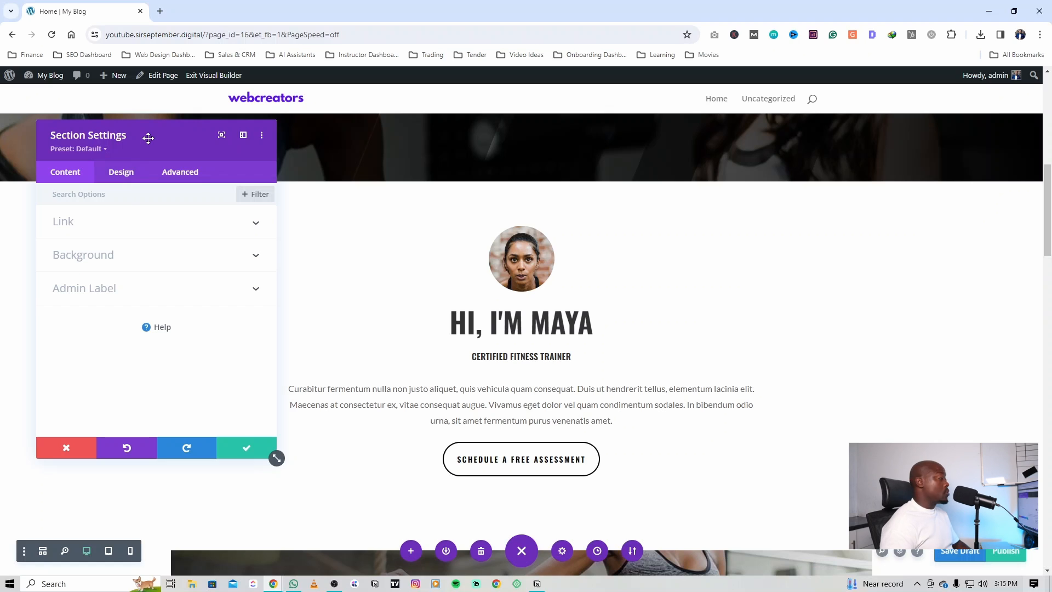
drag(146, 137, 139, 157)
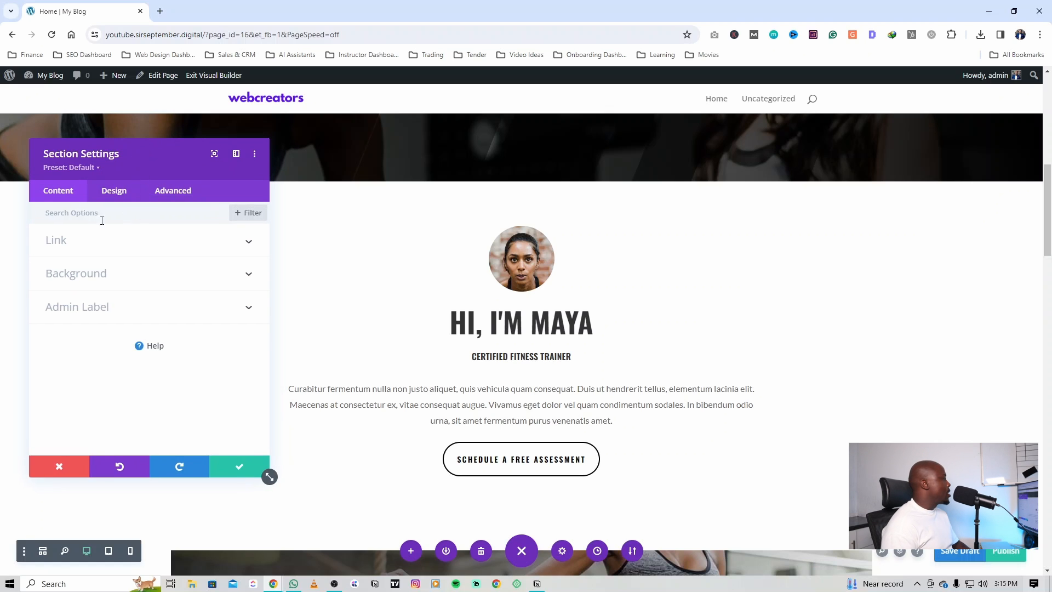
click(171, 193)
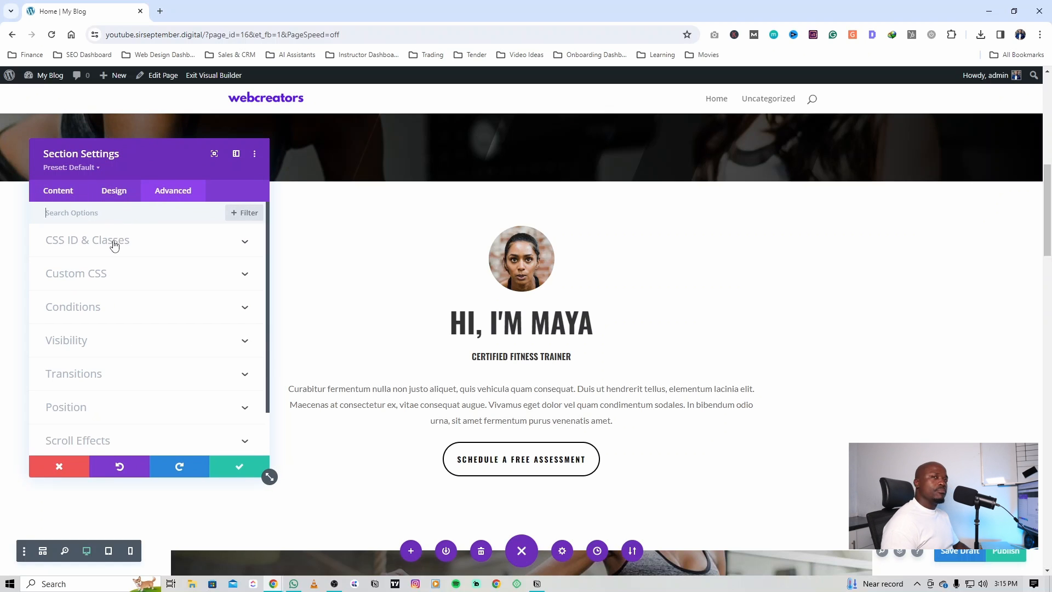
click(81, 249)
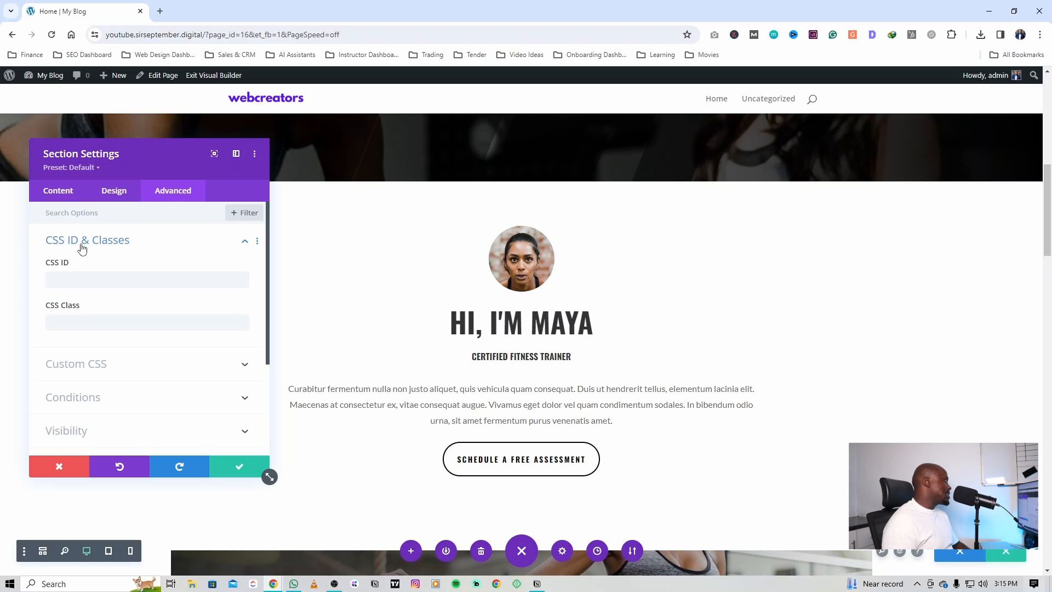
click(80, 279)
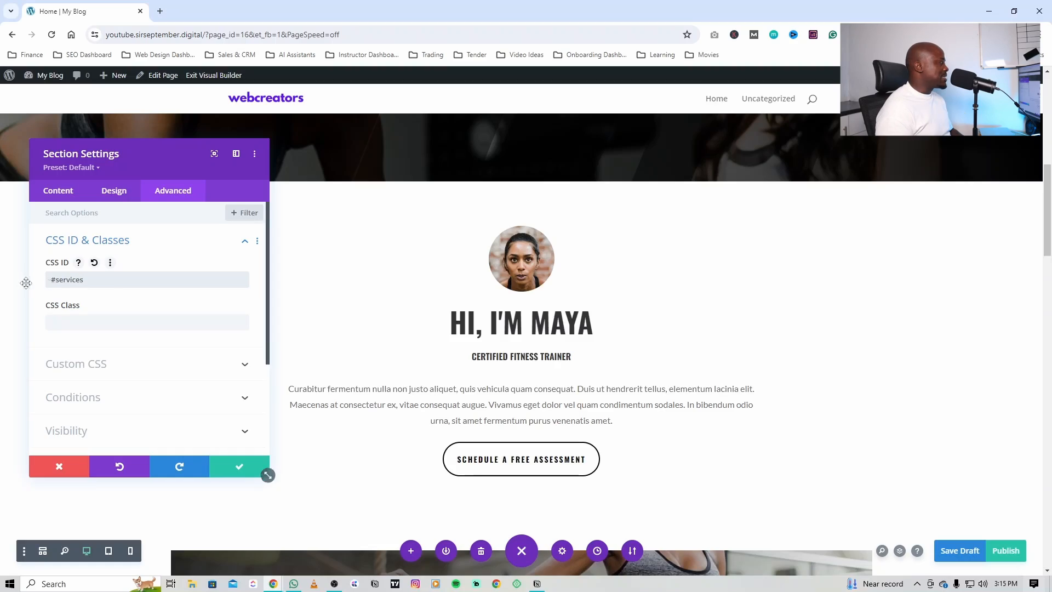
click(56, 282)
key(BackSpace)
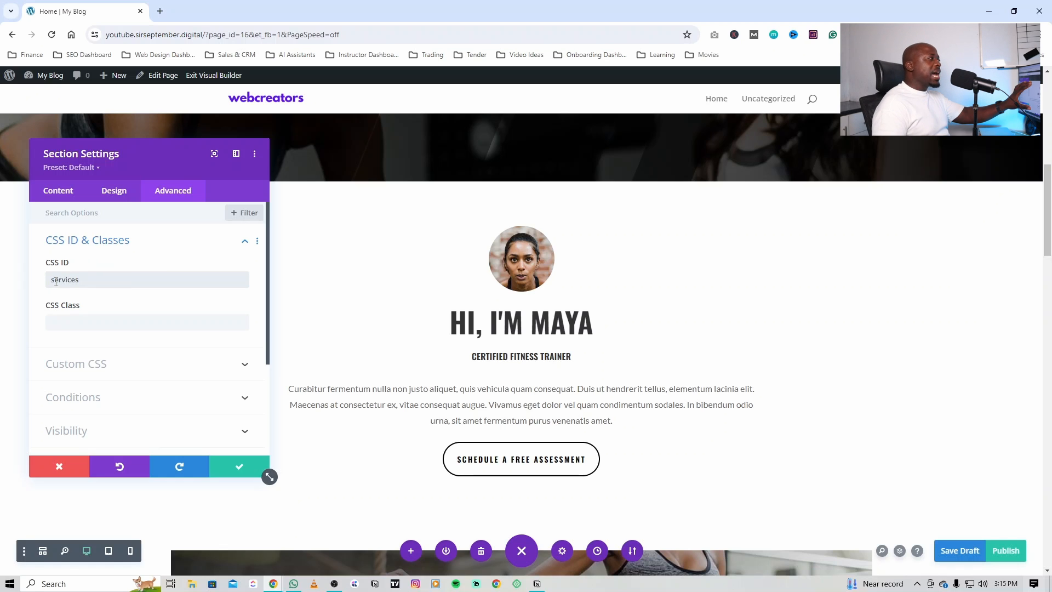
click(233, 467)
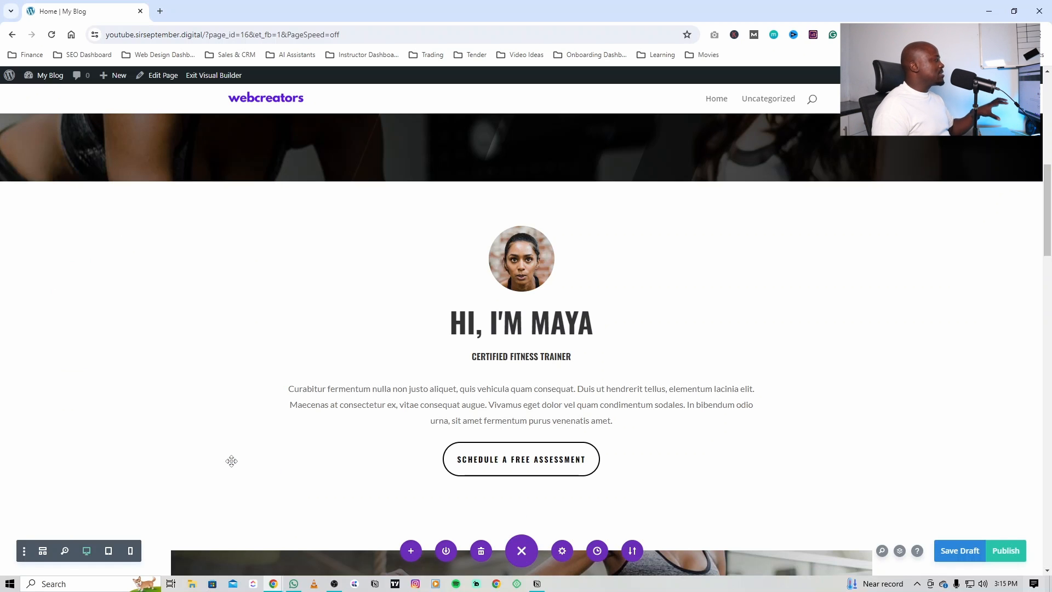
Step: Save and exit the visual builder, and test the hero button's link on the live page
scroll(325, 395, up, 3)
scroll(325, 395, up, 5)
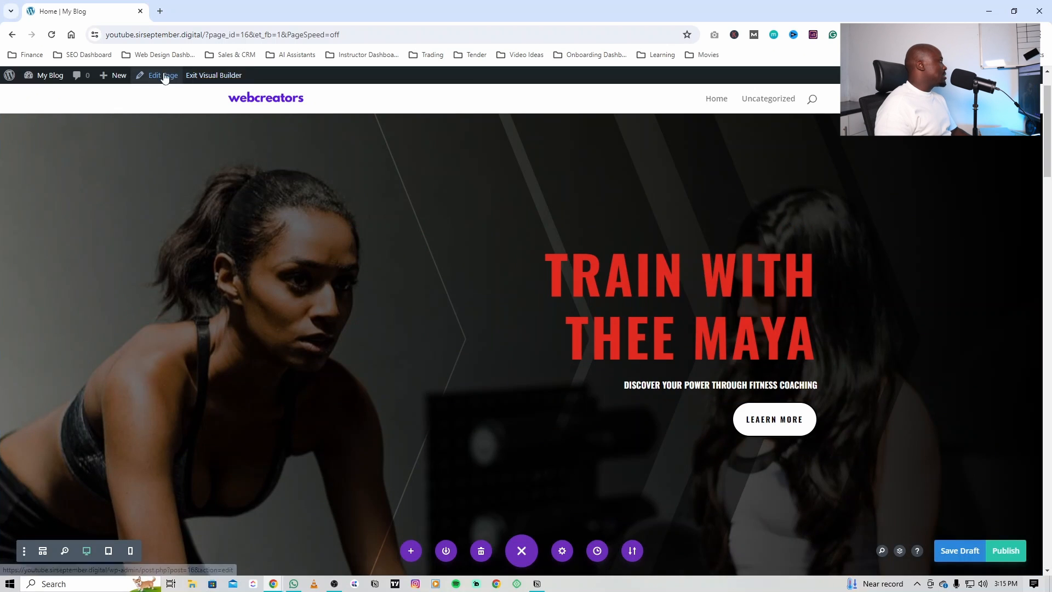
click(207, 79)
click(597, 388)
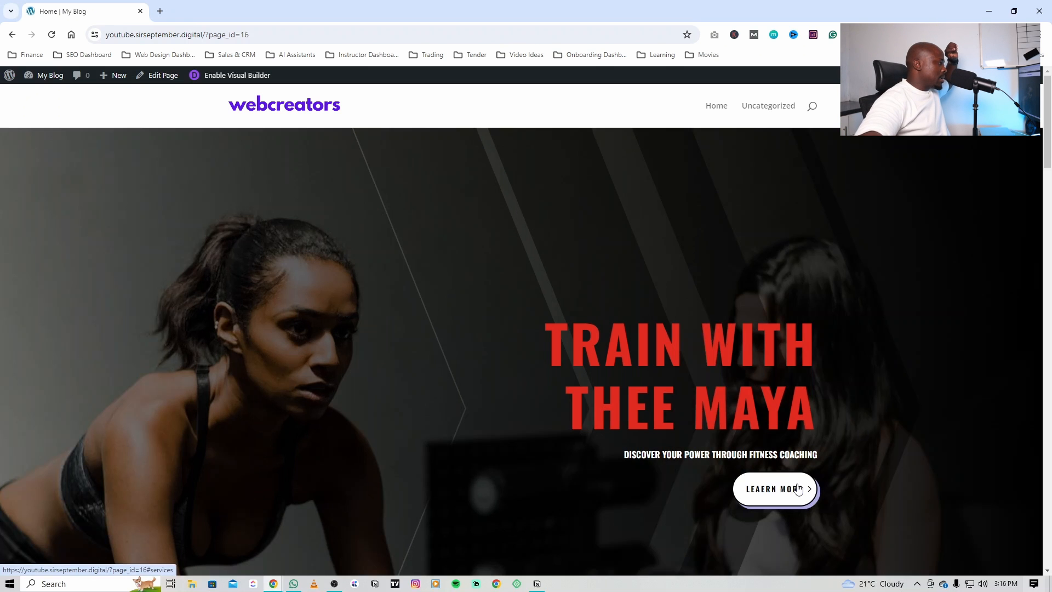
click(798, 488)
scroll(797, 483, up, 10)
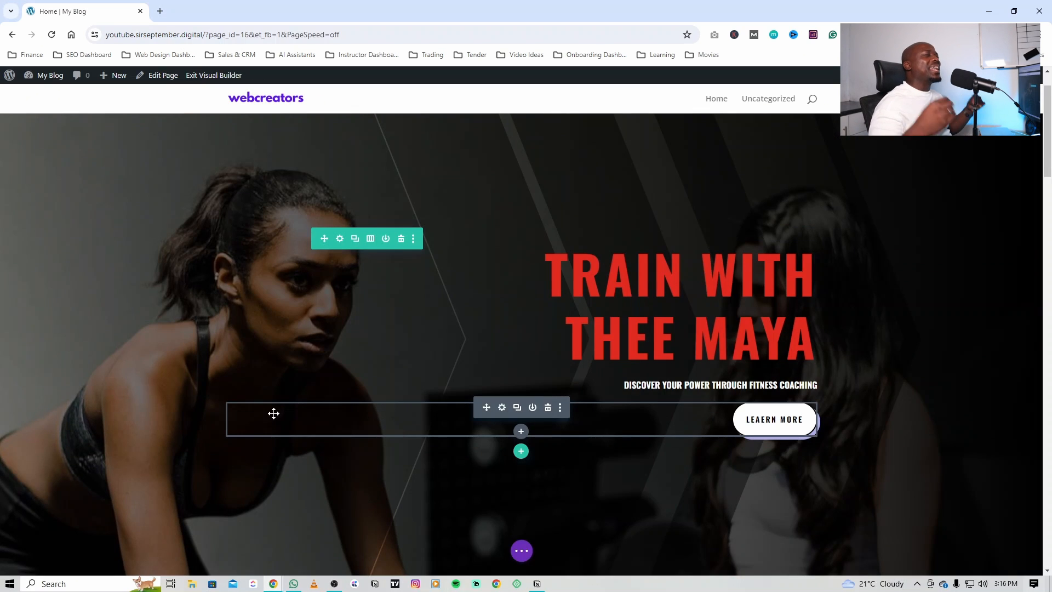
Step: Try moving the hero button below the portrait in the "Hi, I'm Maya" section
scroll(576, 372, down, 1)
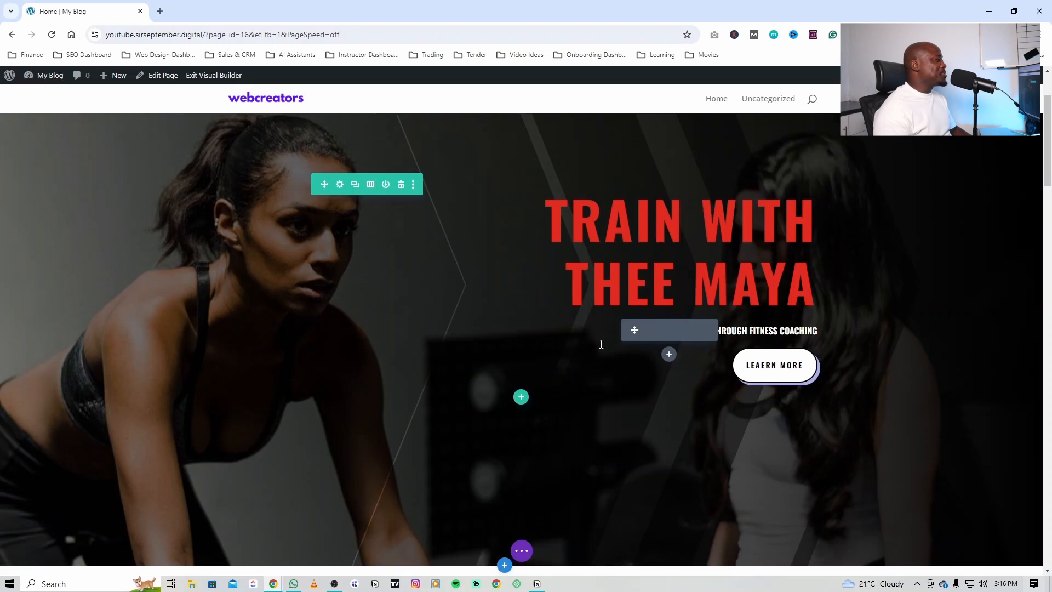
scroll(590, 355, down, 1)
scroll(591, 356, down, 2)
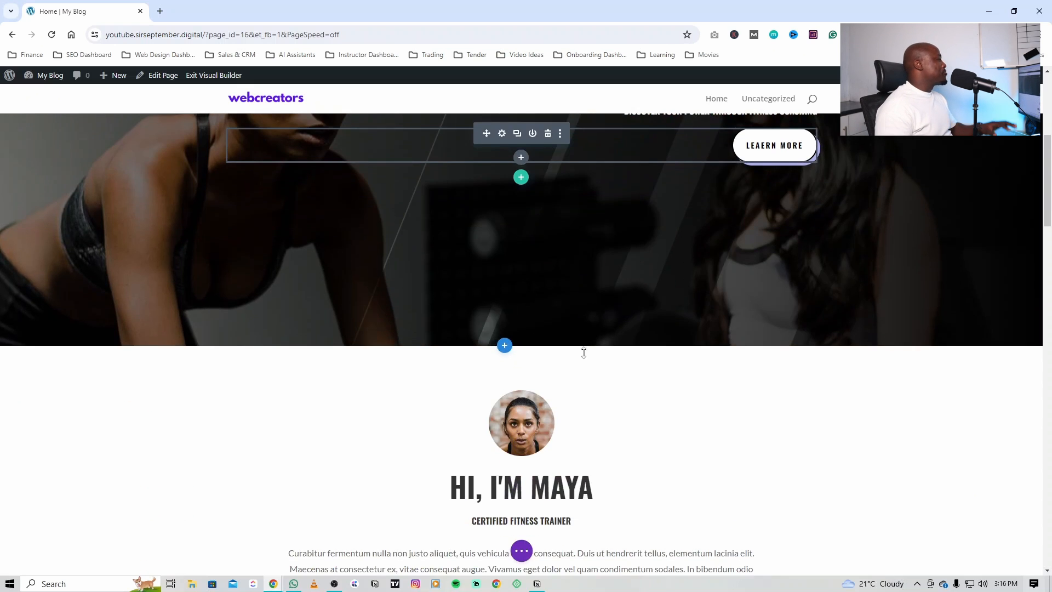
scroll(652, 287, up, 2)
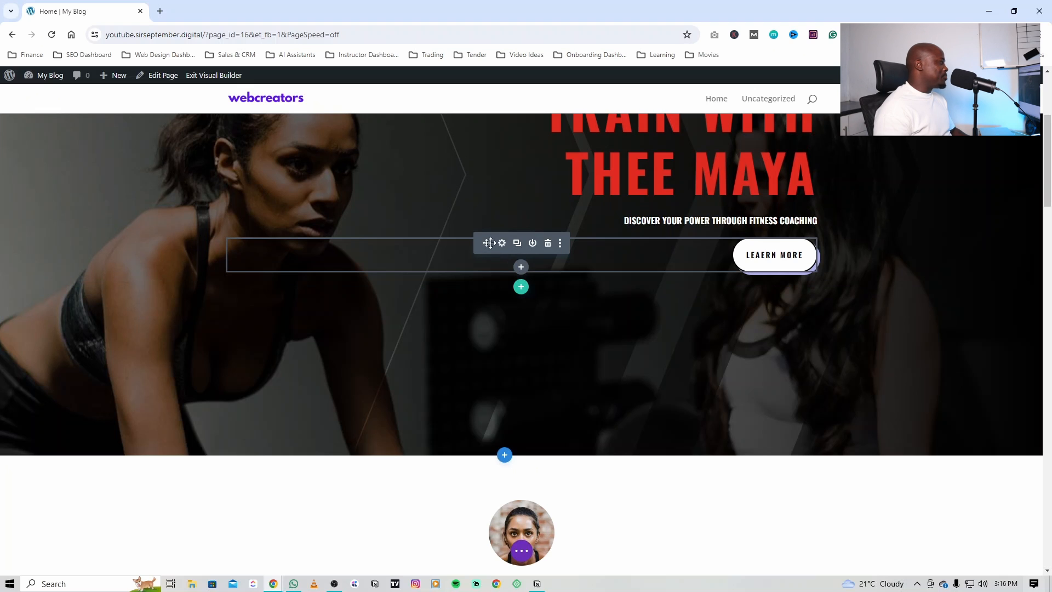
drag(487, 243, 491, 529)
scroll(548, 493, down, 2)
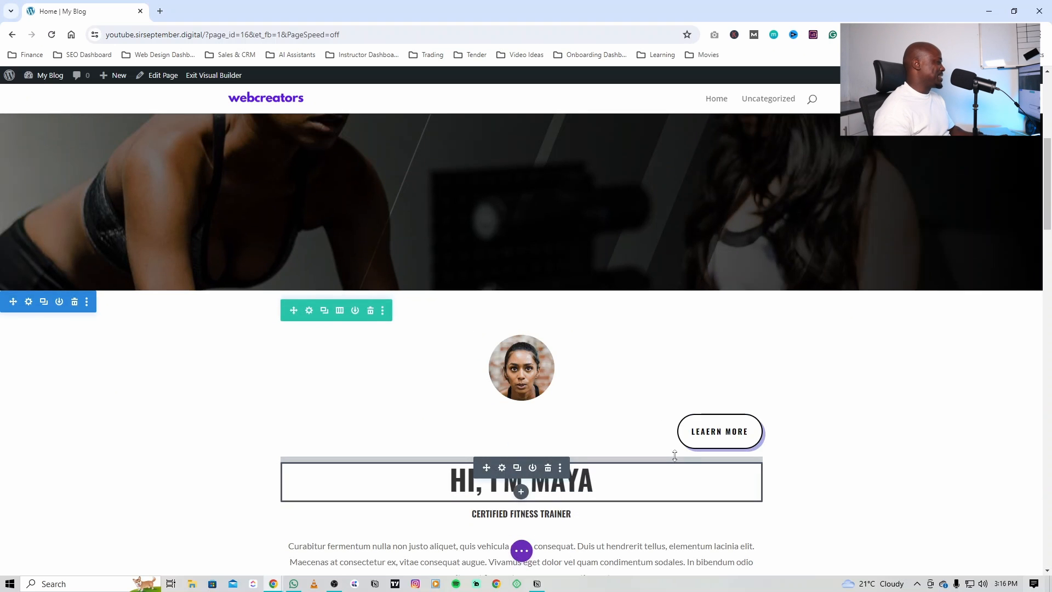
scroll(660, 366, up, 3)
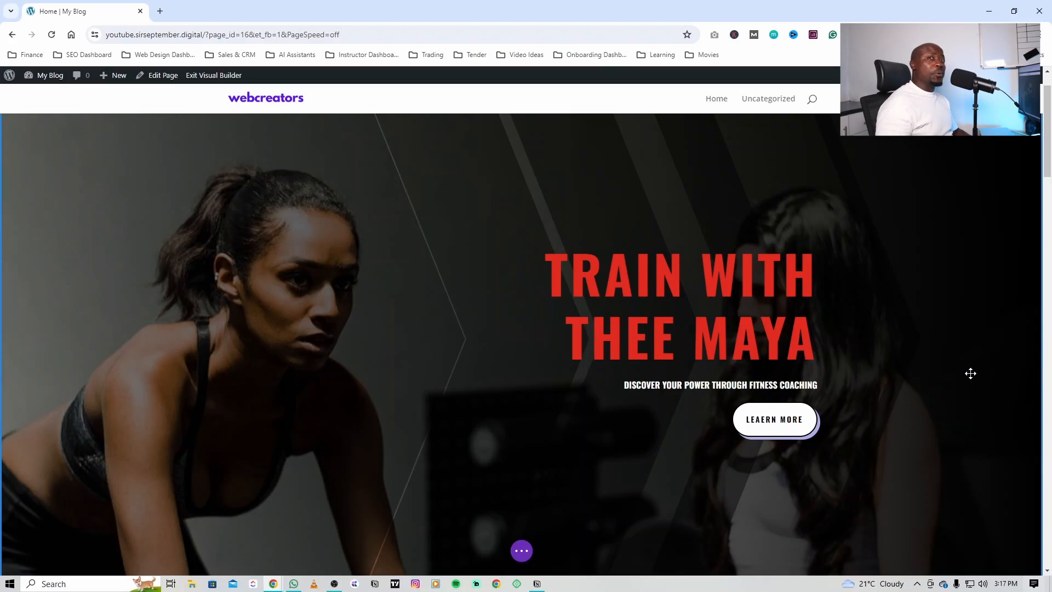
Step: Try replacing "WITH" with "WITHOUT" and extra H letters in the hero heading, and restore the original wording
click(763, 274)
drag(707, 269, 812, 275)
text(W)
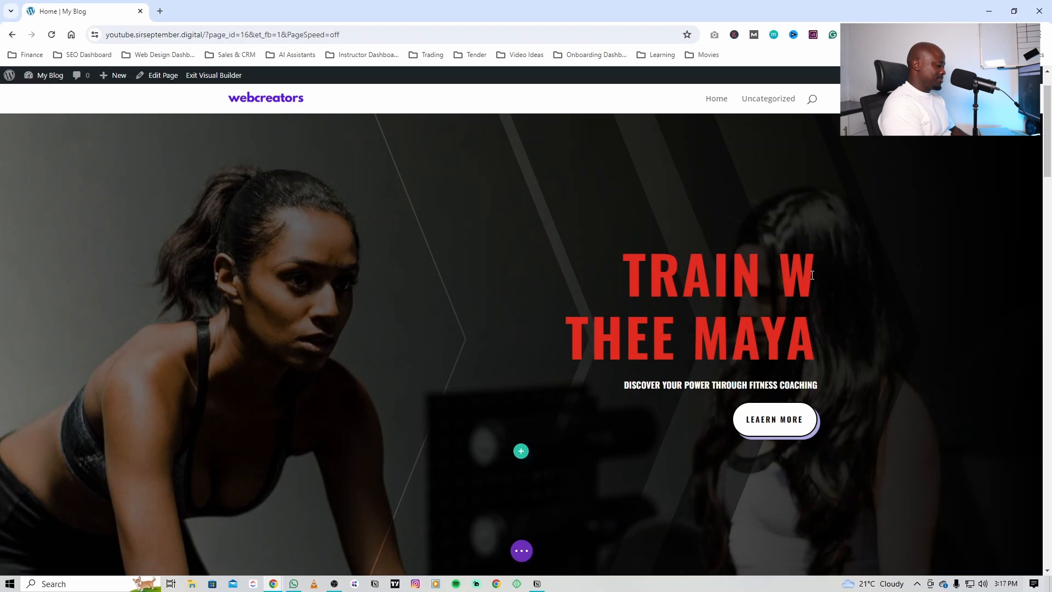
text(ITHOUT)
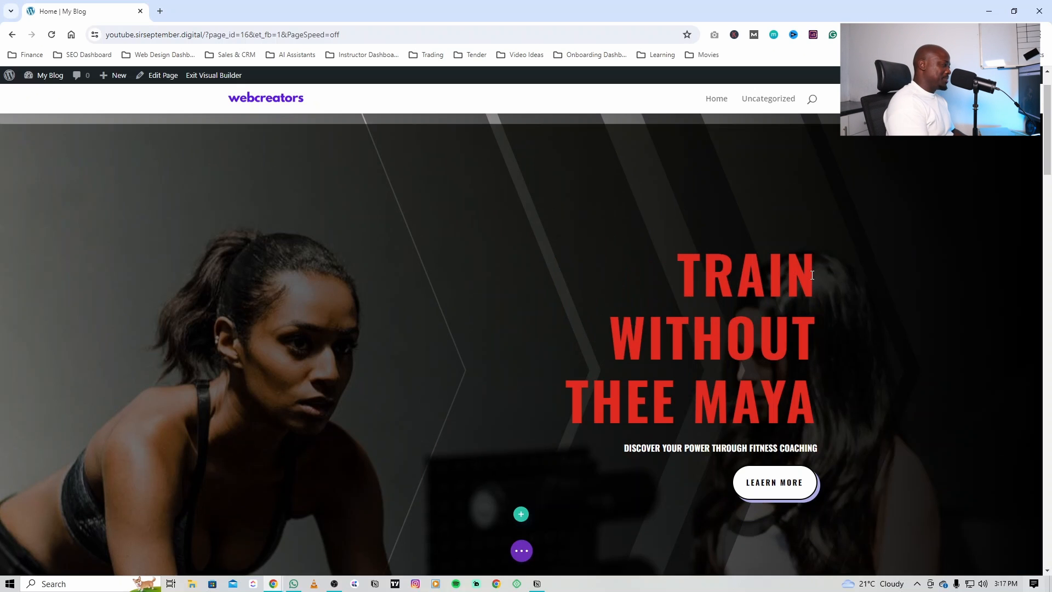
text(HHHHHHHH)
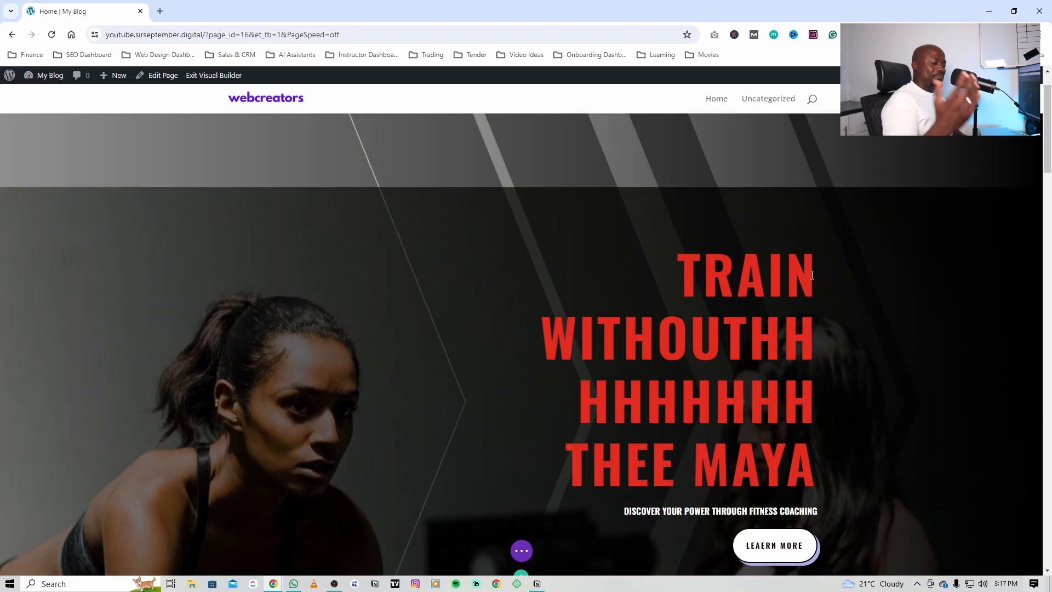
key(BackSpace)
key(BackSpace)
key(BackSpace)
key(BackSpace)
key(BackSpace)
key(BackSpace)
key(BackSpace)
key(BackSpace)
key(BackSpace)
key(BackSpace)
key(BackSpace)
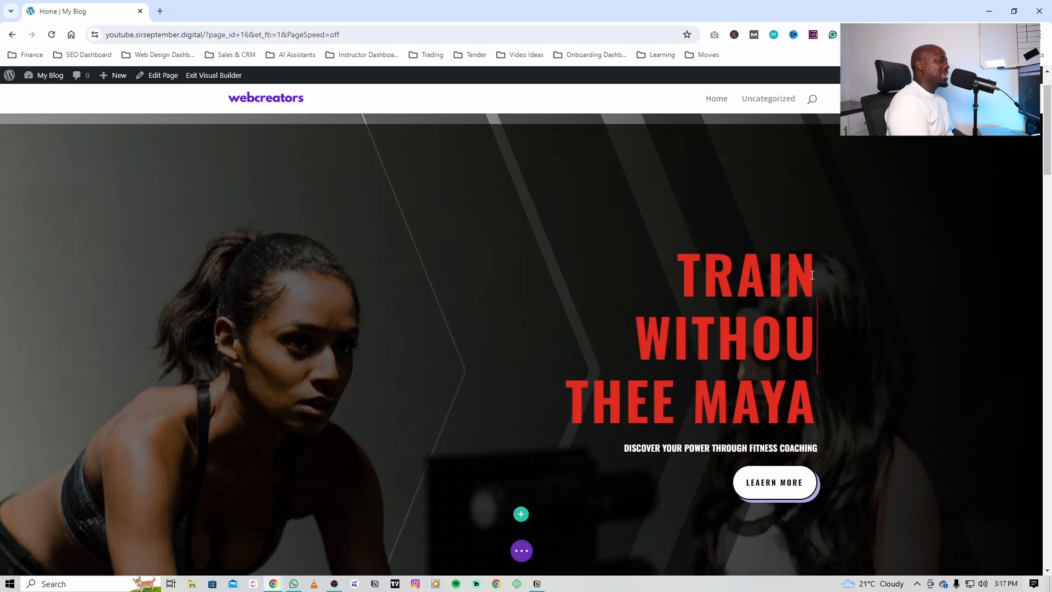
key(BackSpace)
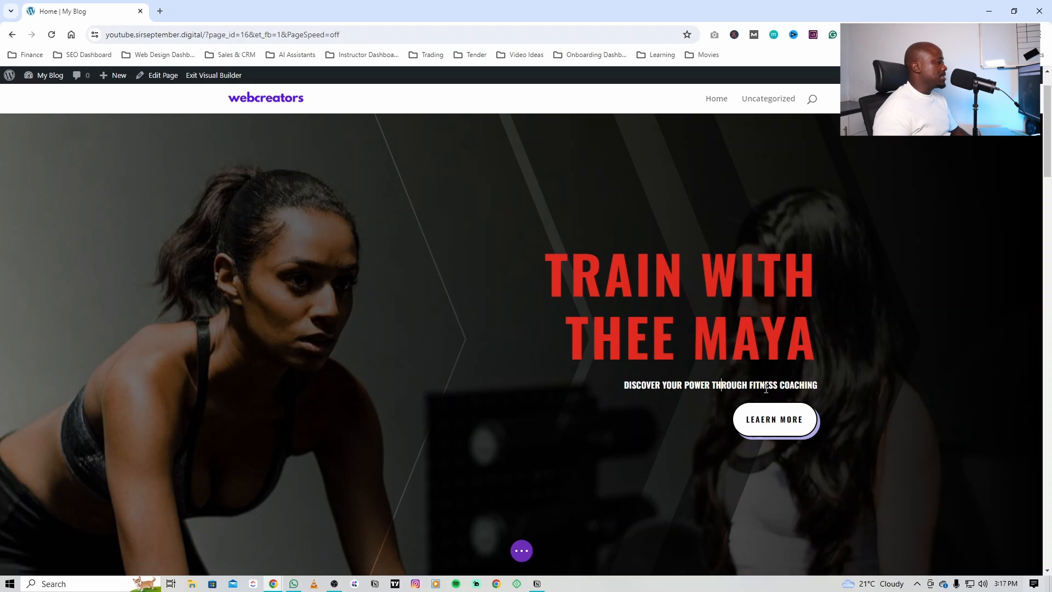
Step: Set the image/icon background color of the Exercise Programs blurb to purple
scroll(721, 384, down, 8)
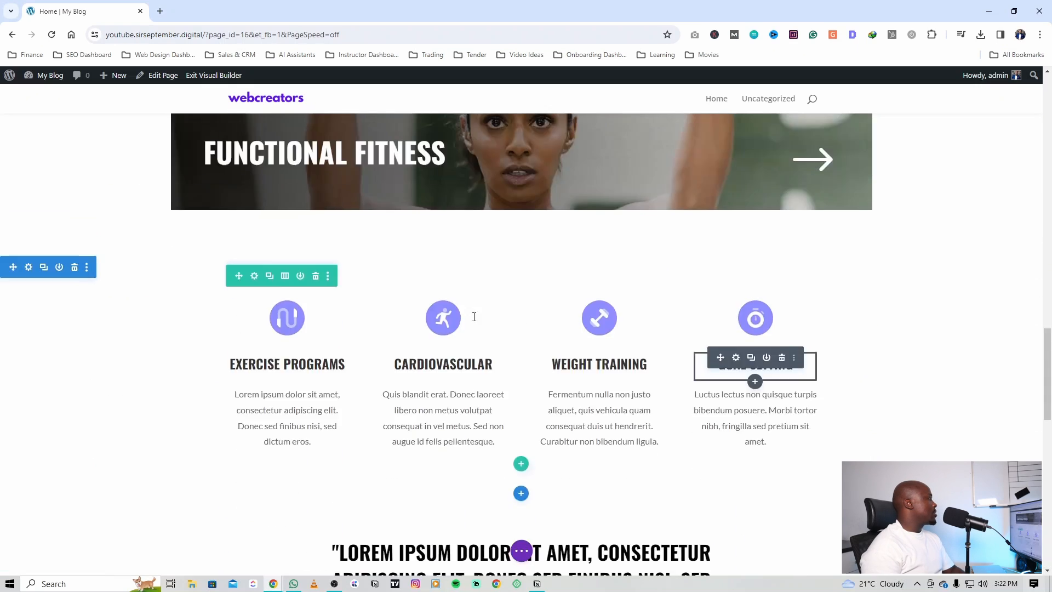
scroll(474, 316, up, 3)
scroll(446, 543, down, 2)
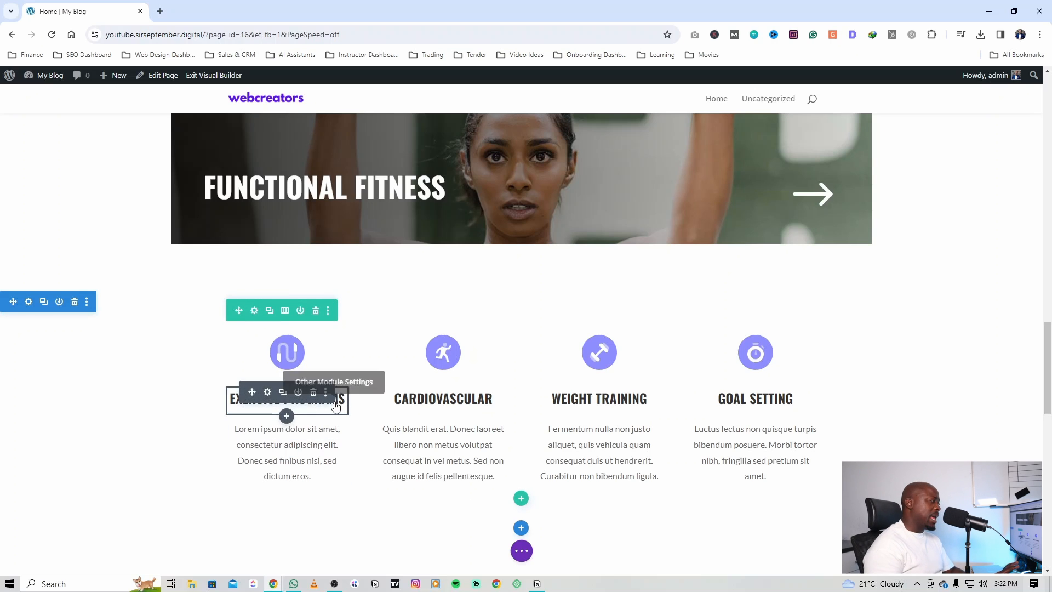
click(267, 392)
scroll(234, 332, down, 3)
click(234, 327)
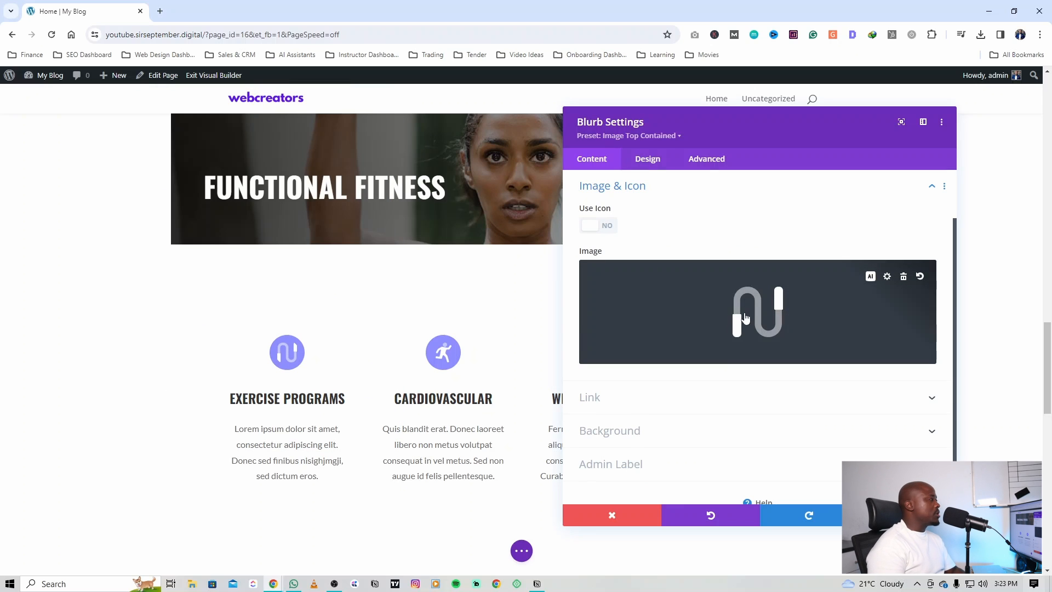
click(652, 162)
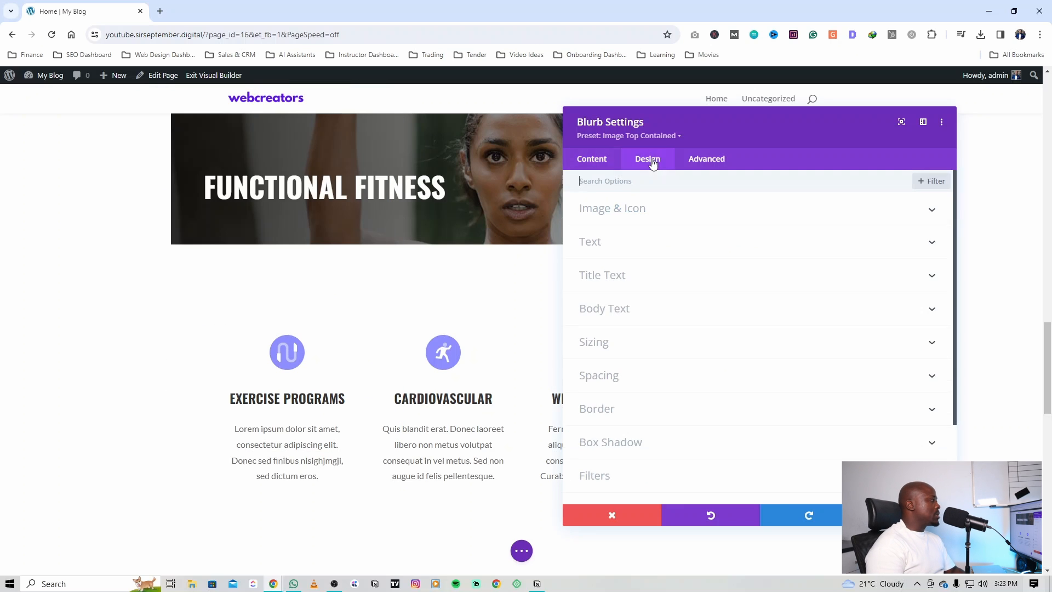
click(625, 218)
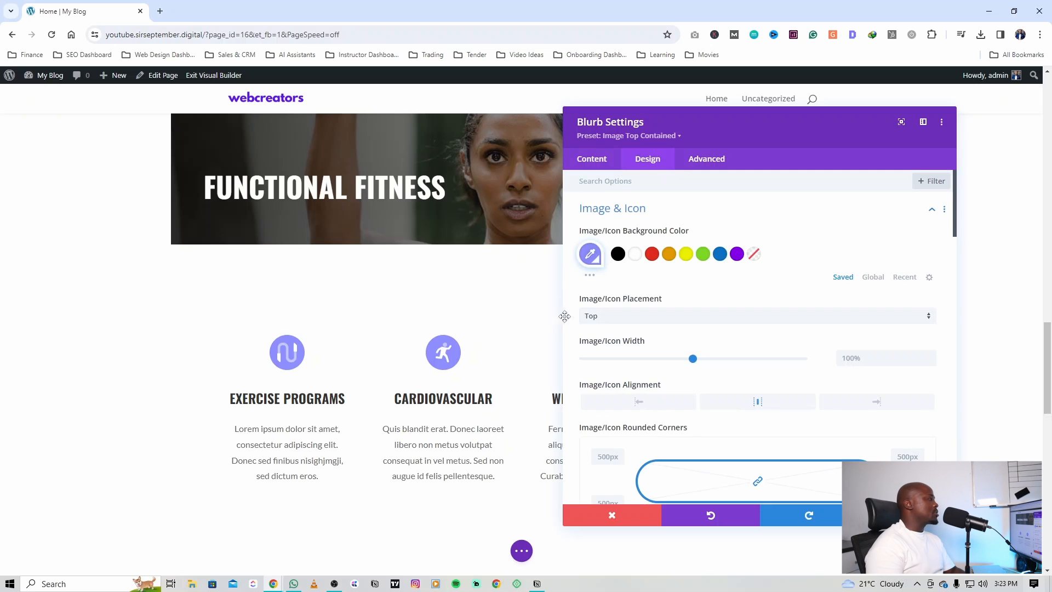
click(652, 258)
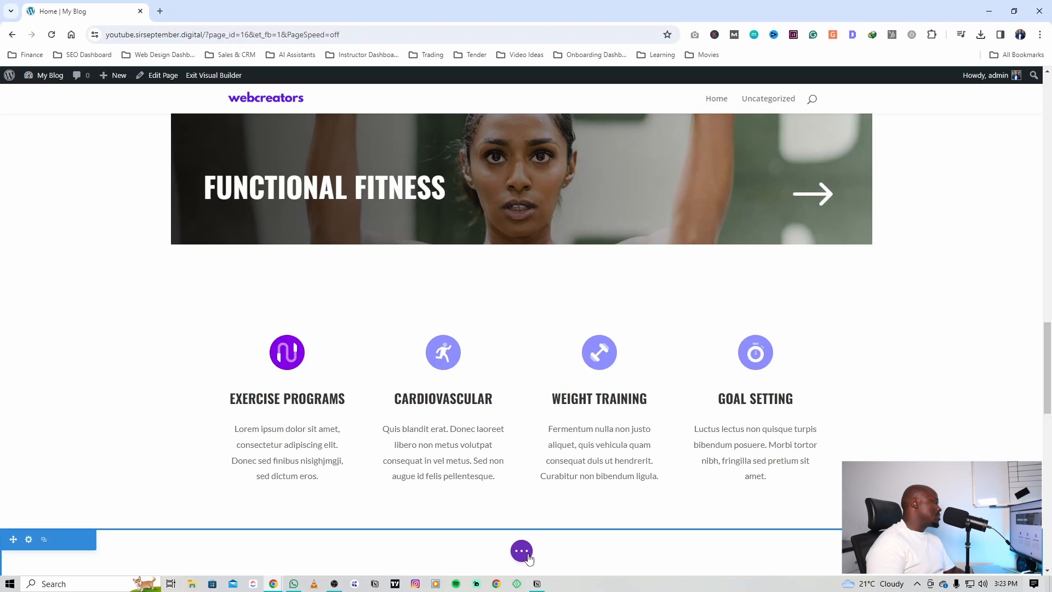
click(524, 552)
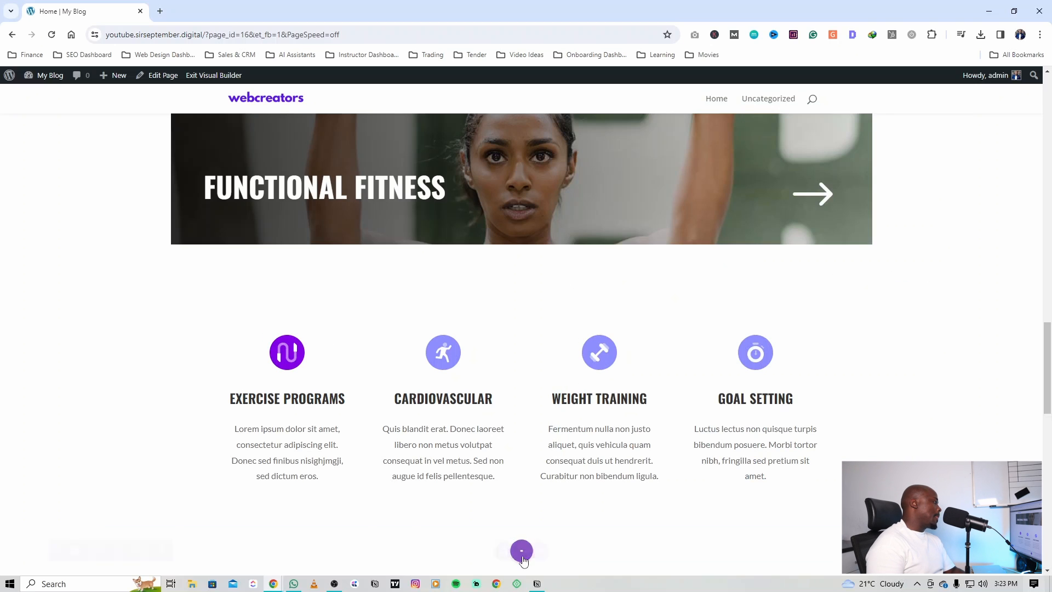